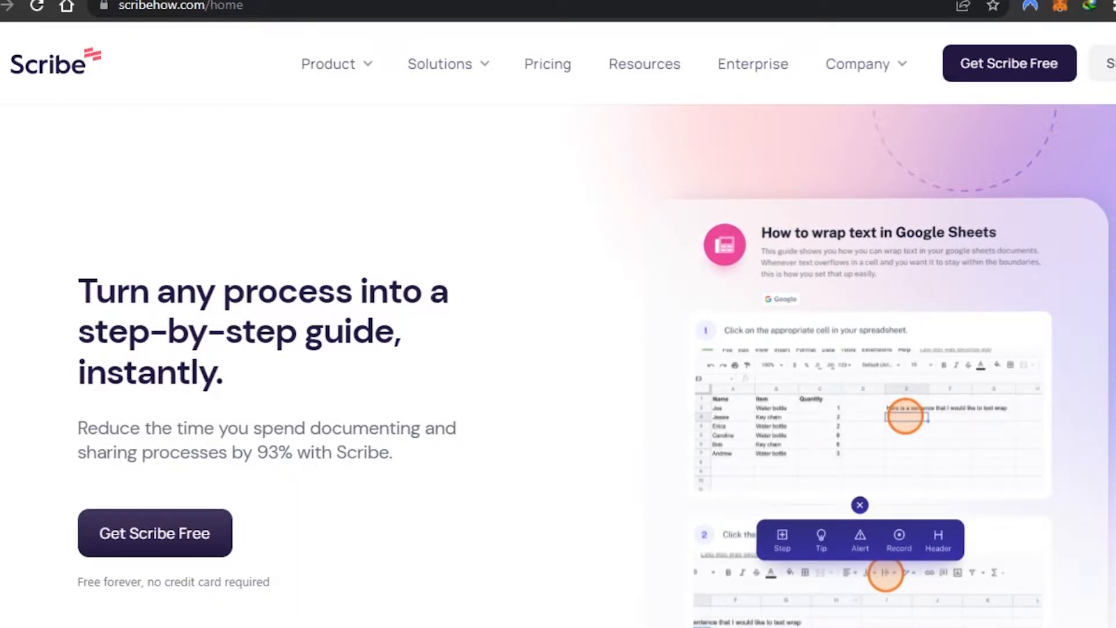
# - Scroll through the Scribe home page to review its features
pyautogui.scroll(-15, 558, 366)
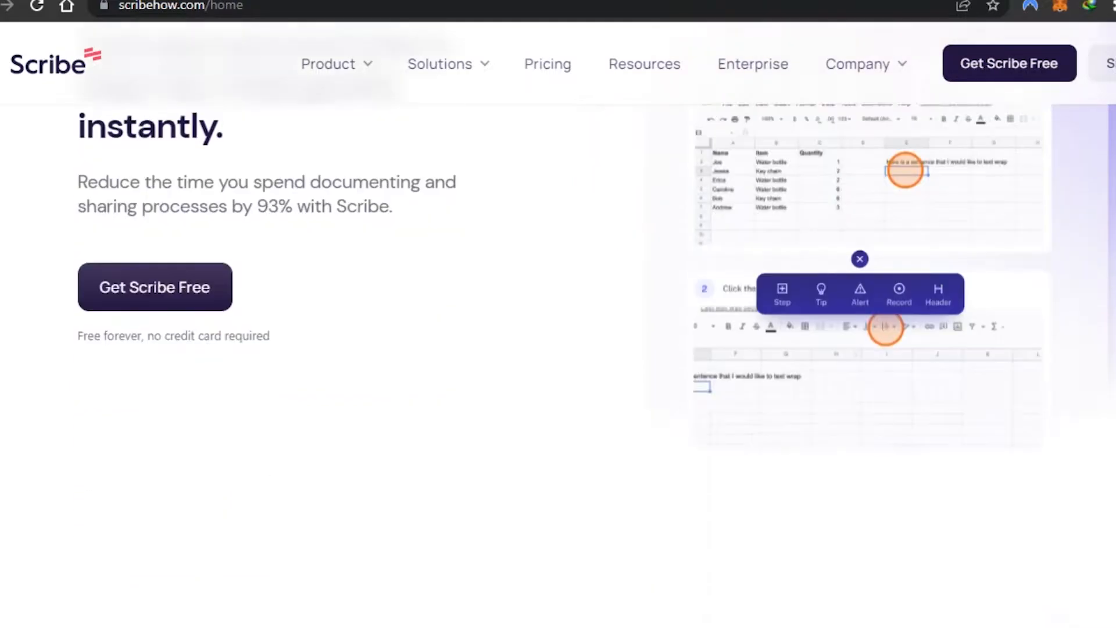
pyautogui.scroll(-10, 558, 367)
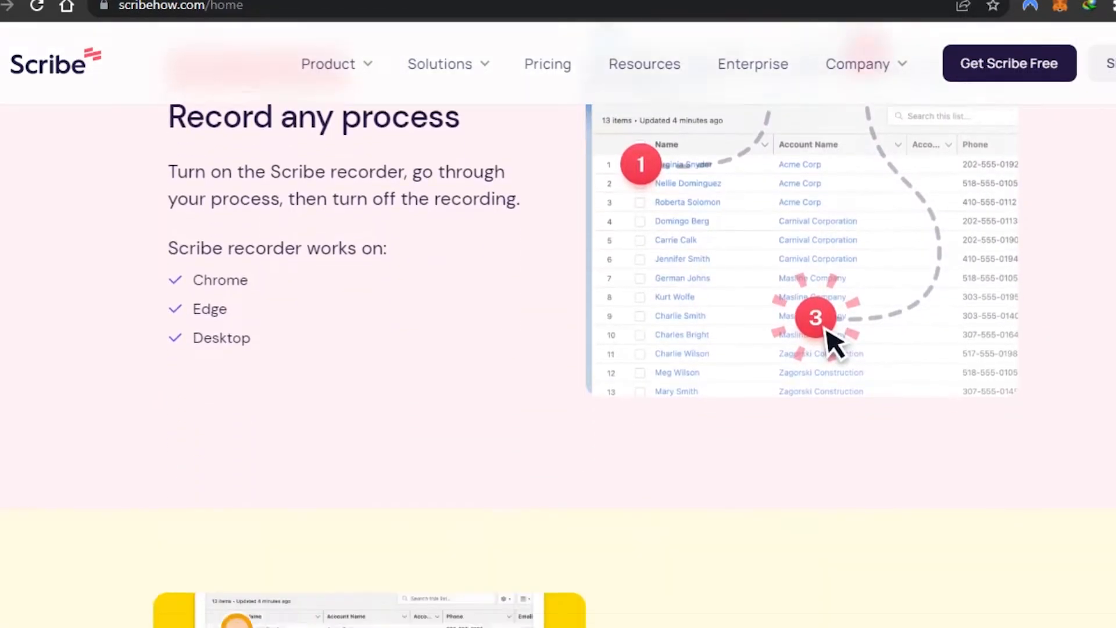
pyautogui.scroll(-5, 810, 350)
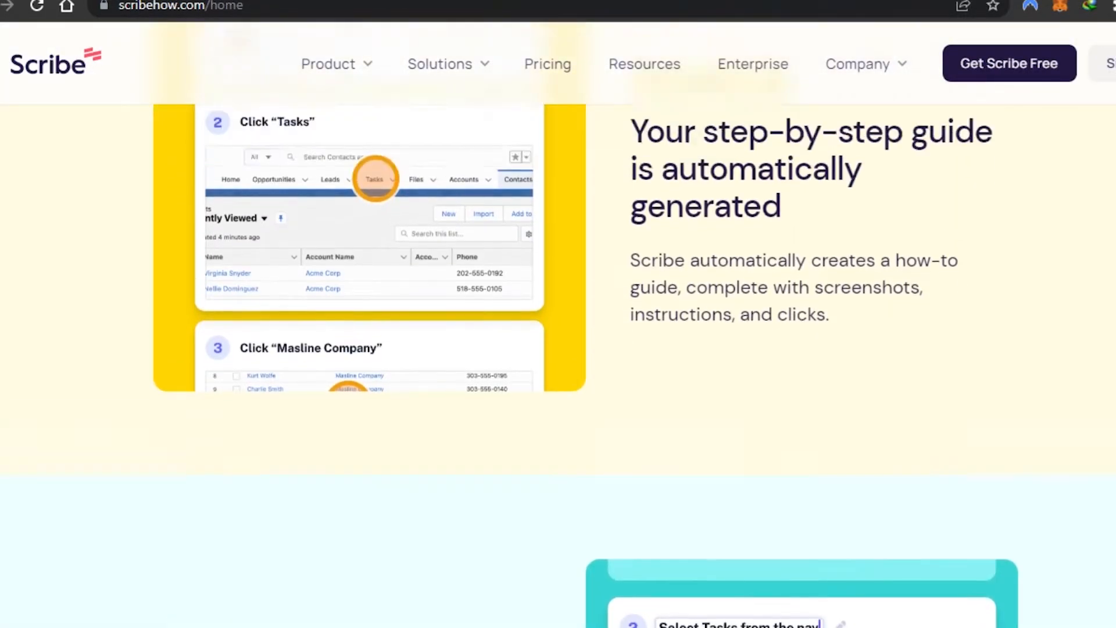
pyautogui.scroll(-8, 558, 349)
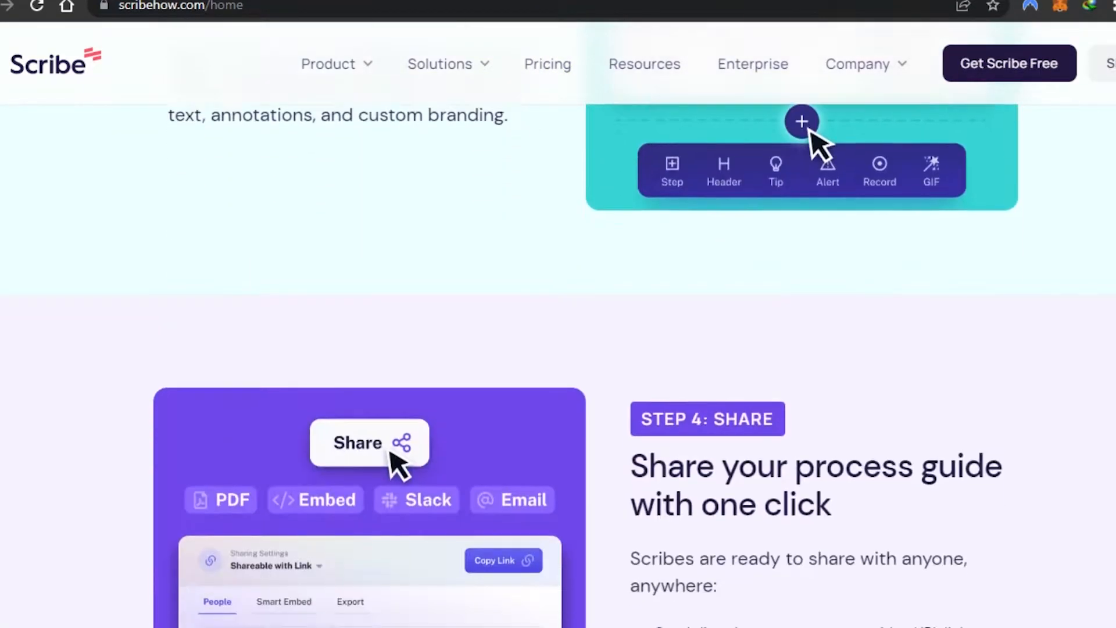
pyautogui.scroll(5, 559, 349)
pyautogui.scroll(-12, 559, 348)
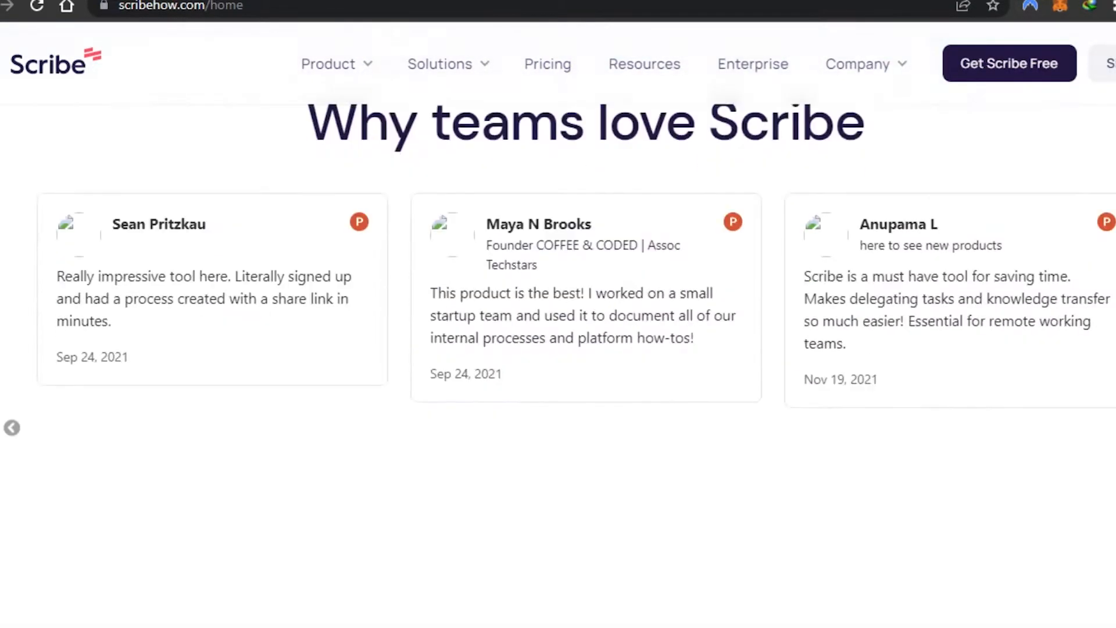
pyautogui.scroll(4, 558, 349)
pyautogui.scroll(20, 559, 349)
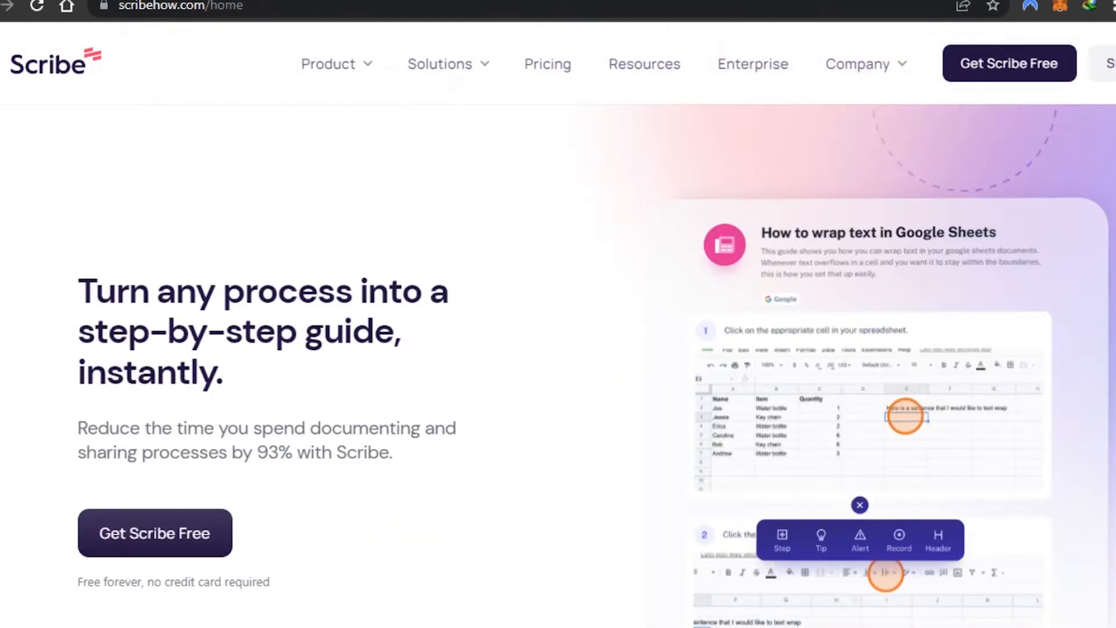
# - Start a free Scribe sign-up for work use by just me, and sign up with a Google account
pyautogui.moveTo(407, 70)
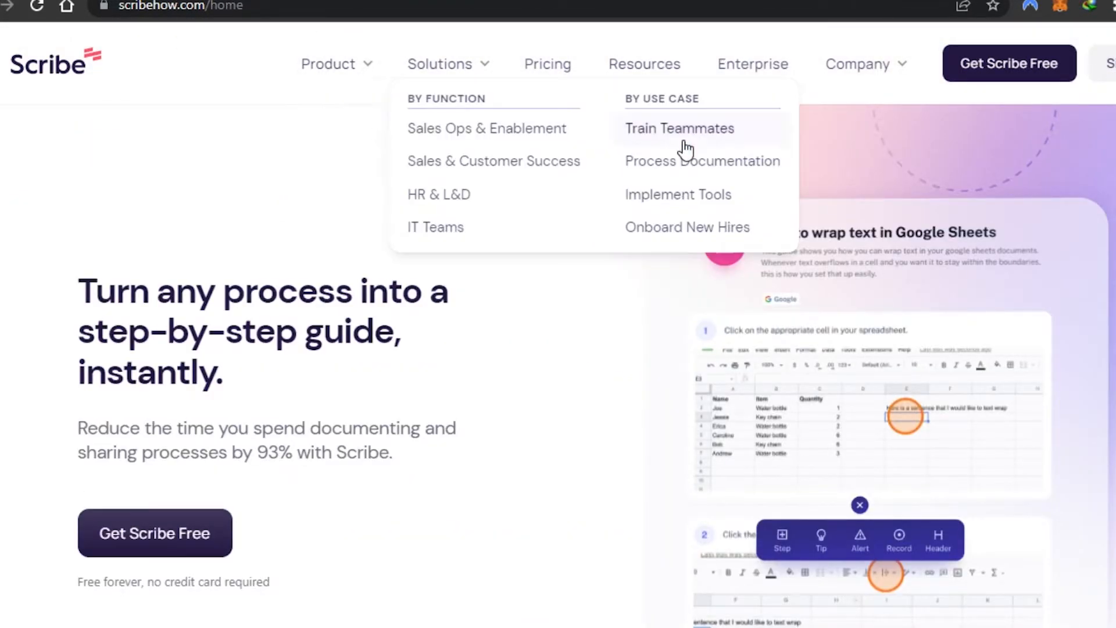
pyautogui.click(995, 81)
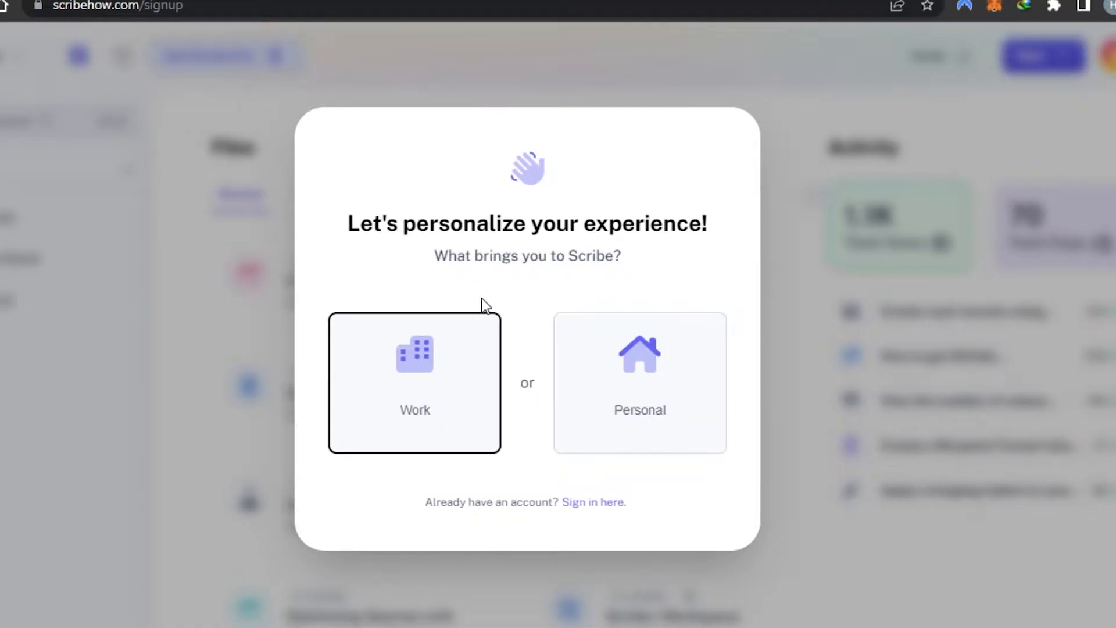
pyautogui.click(395, 439)
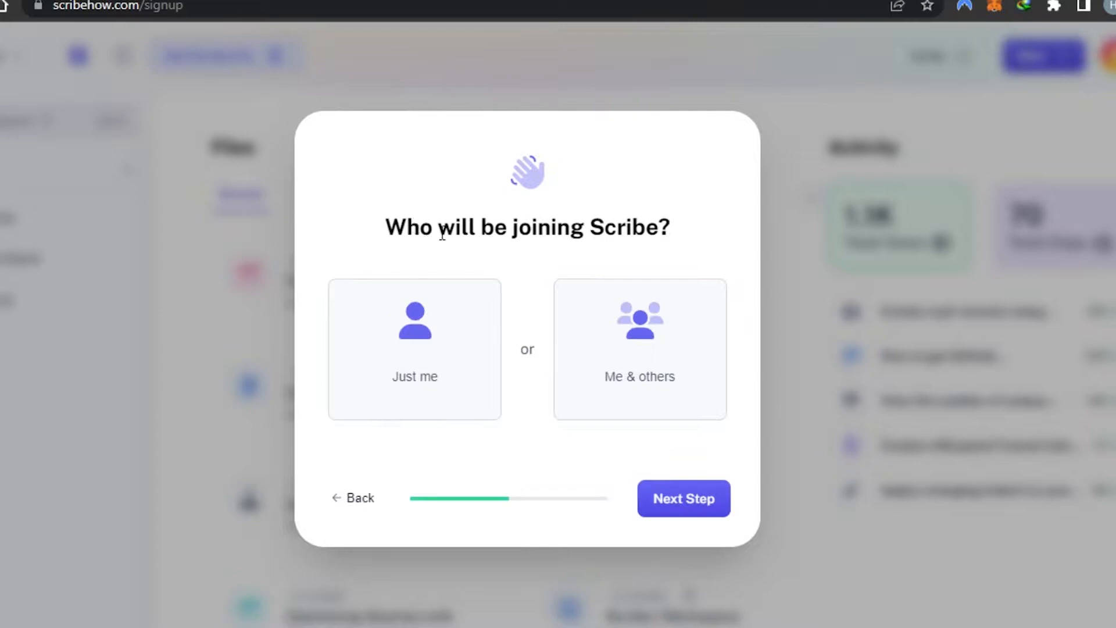
pyautogui.click(391, 377)
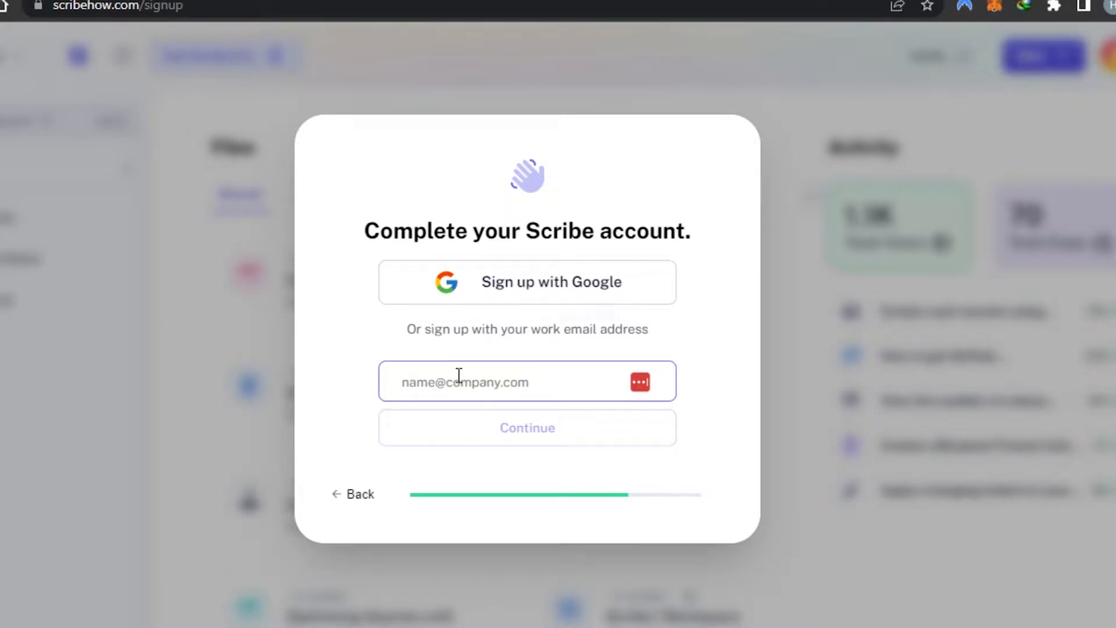
pyautogui.click(529, 296)
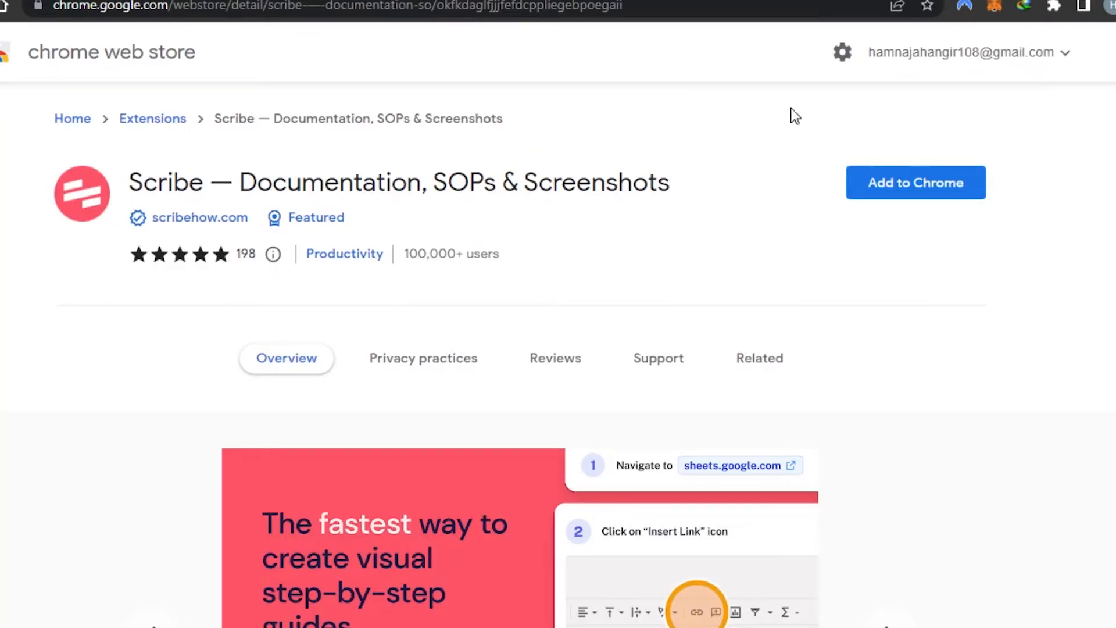
# - Add the Scribe — Documentation, SOPs & Screenshots extension to Chrome from its web store page
pyautogui.moveTo(139, 219)
pyautogui.scroll(-10, 558, 349)
pyautogui.scroll(8, 558, 349)
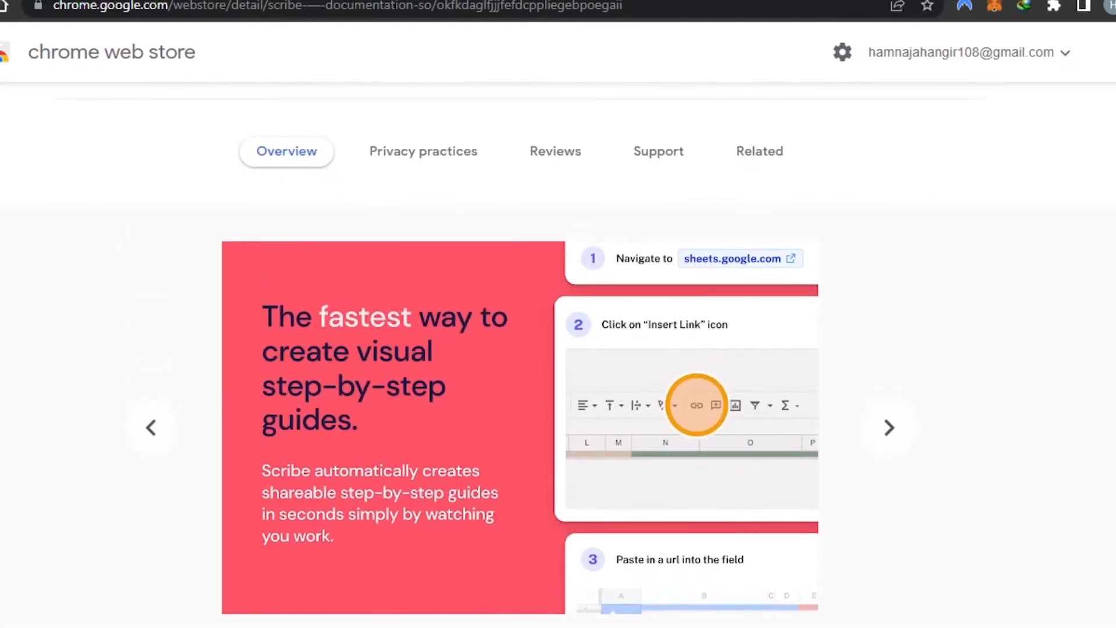
pyautogui.scroll(-1, 558, 349)
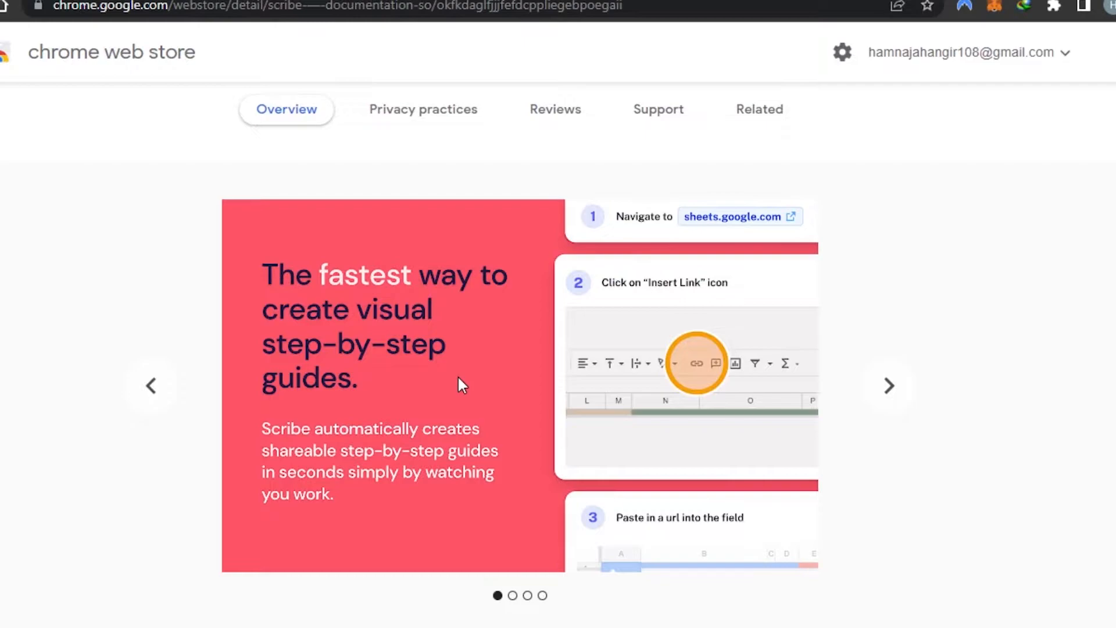
pyautogui.scroll(5, 459, 375)
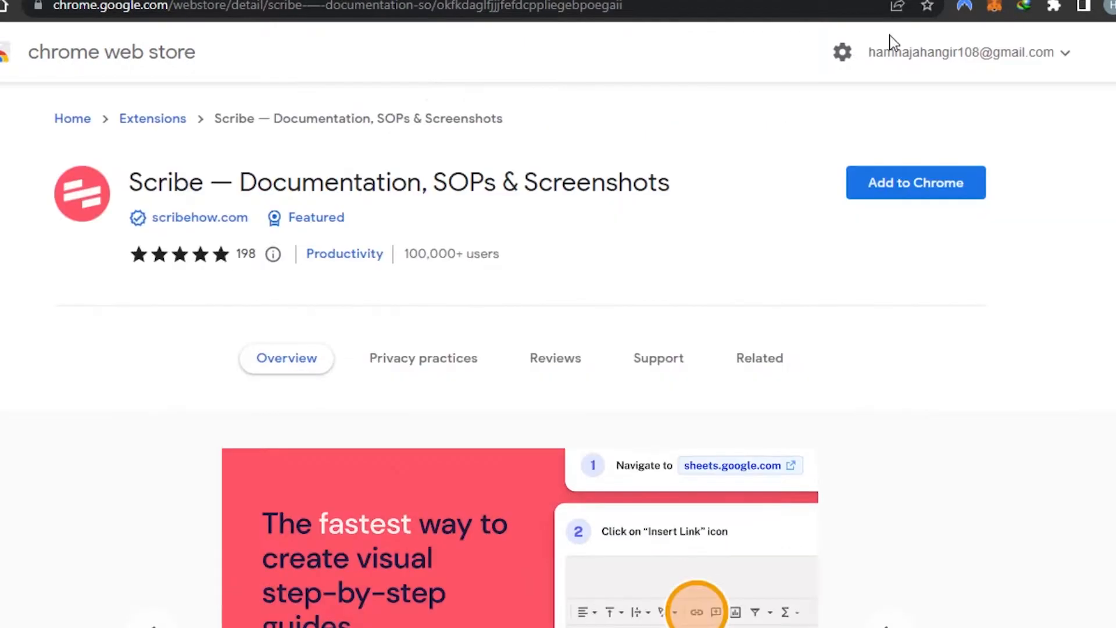
pyautogui.click(930, 189)
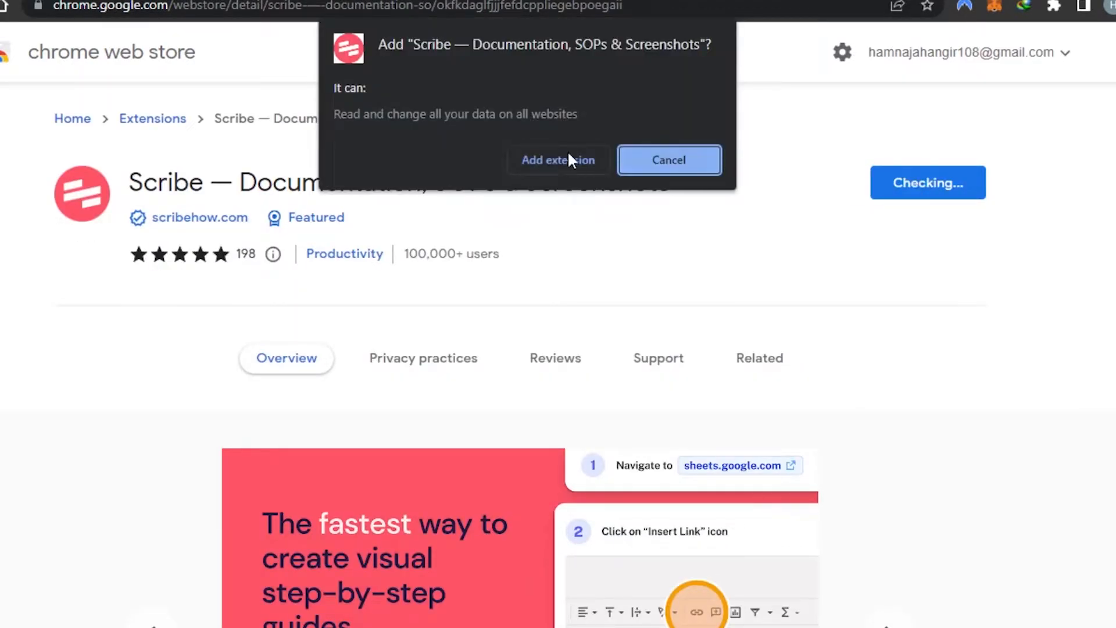
pyautogui.click(540, 151)
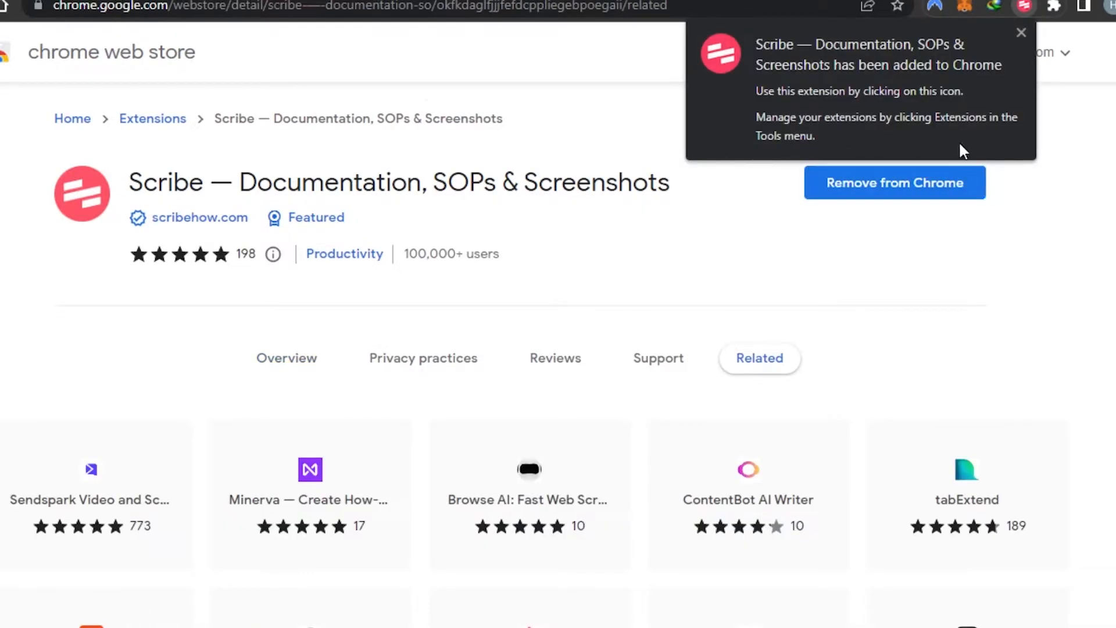
# - Open the Scribe dashboard and add a new workspace folder named marketing
pyautogui.click(1028, 7)
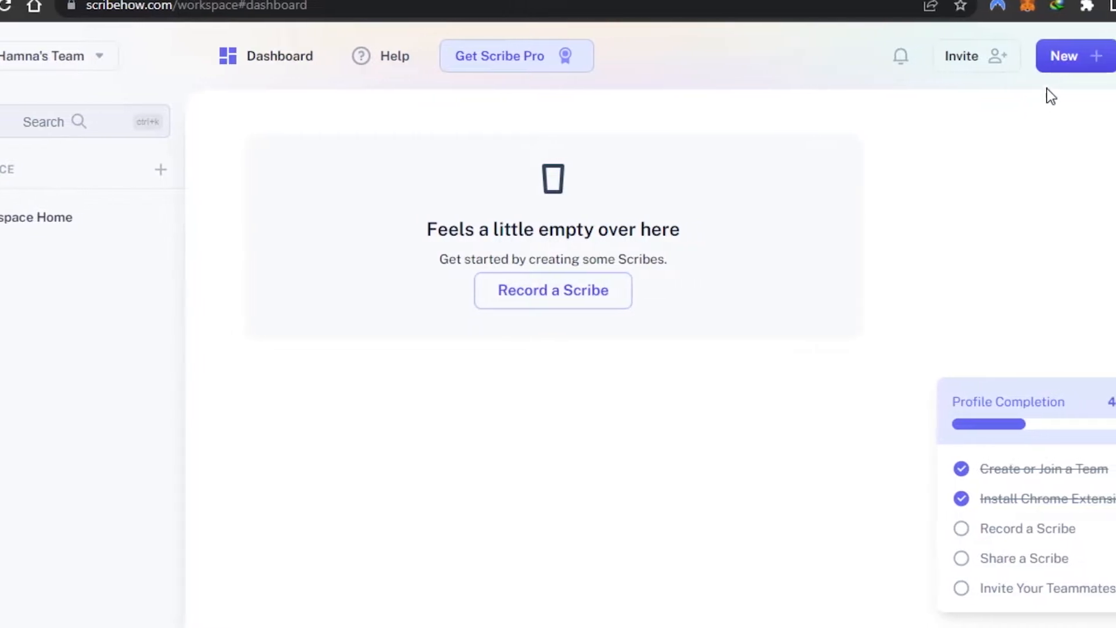
pyautogui.click(1012, 60)
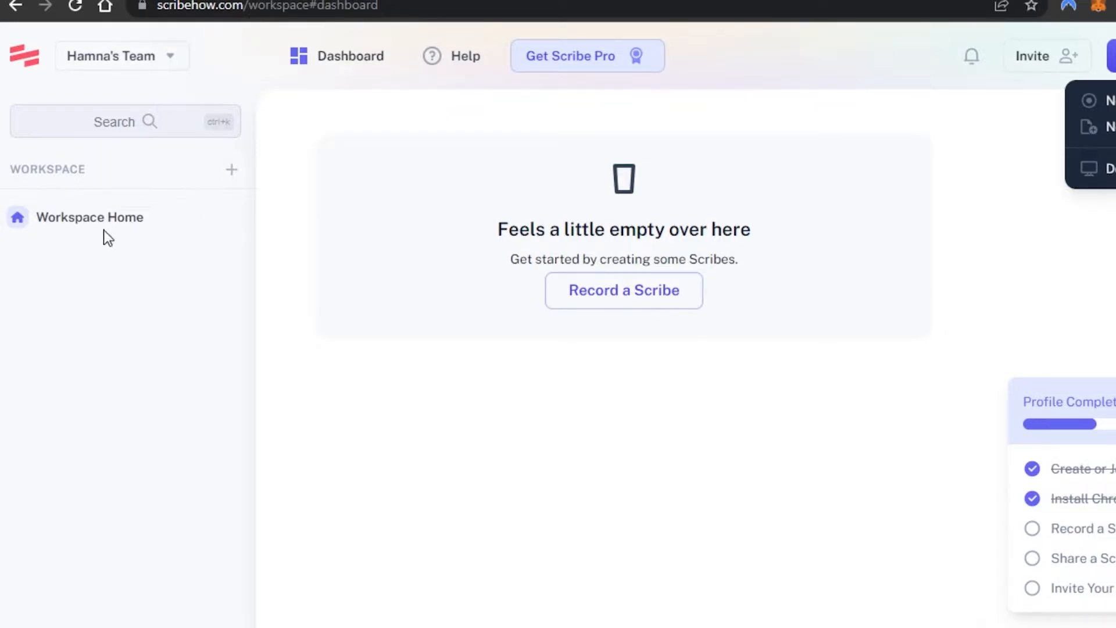
pyautogui.click(233, 172)
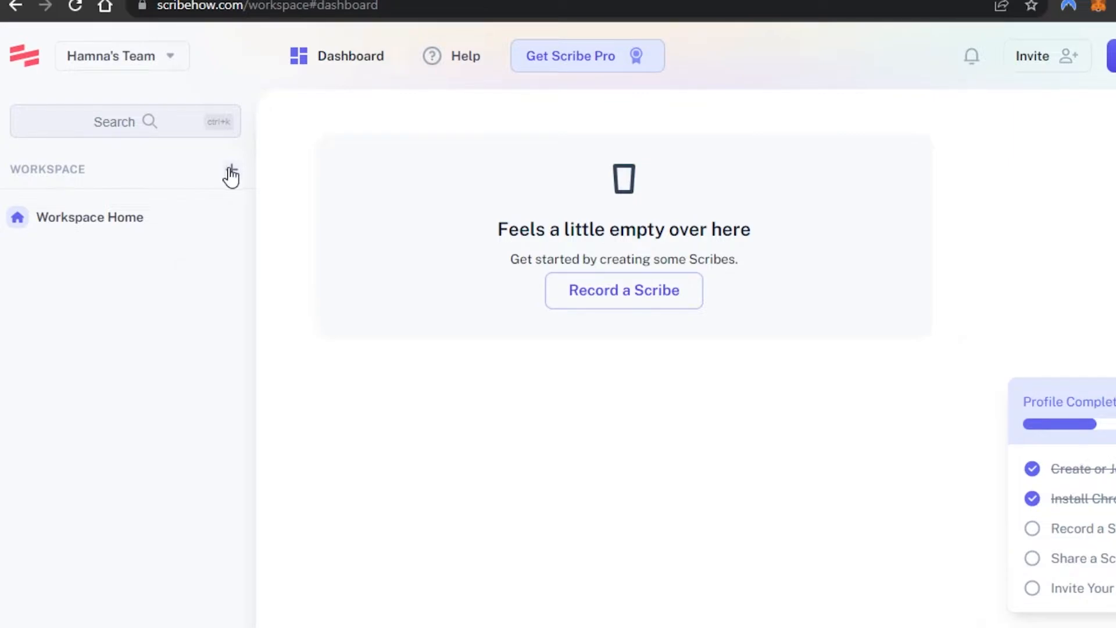
pyautogui.click(231, 170)
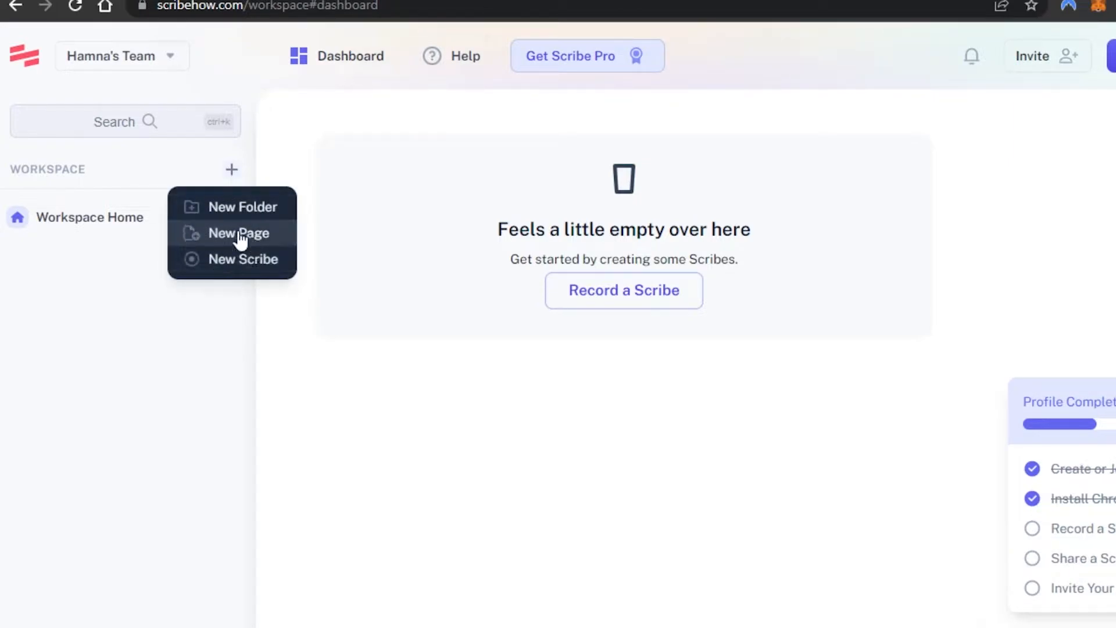
pyautogui.click(192, 208)
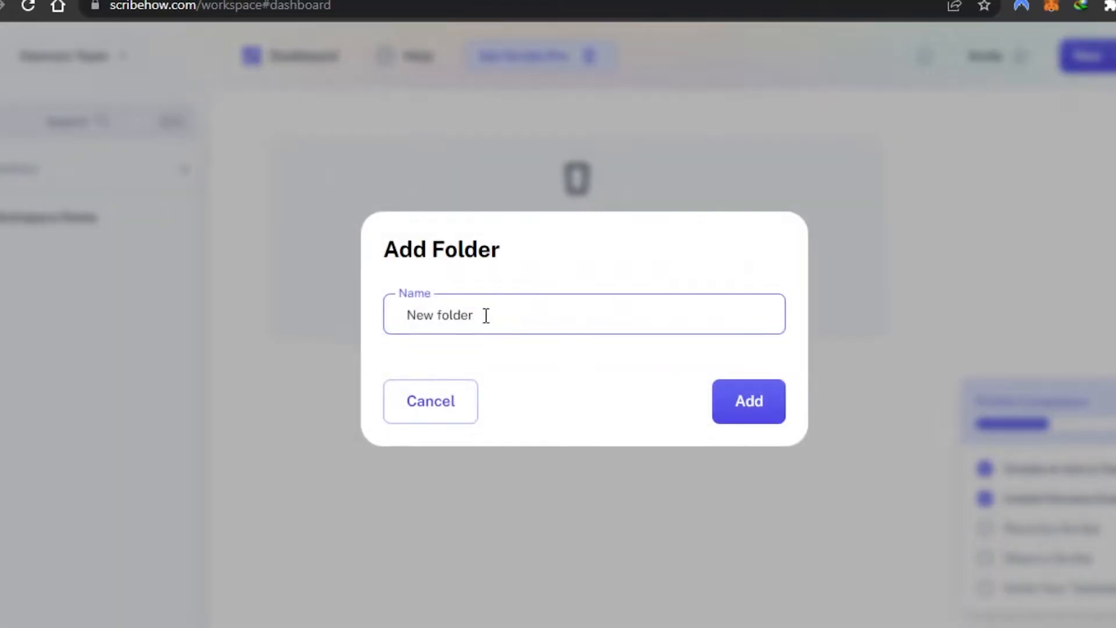
pyautogui.press('BackSpace')
pyautogui.press('BackSpace')
pyautogui.press('BackSpace')
pyautogui.press('BackSpace')
pyautogui.press('BackSpace')
pyautogui.press('BackSpace')
pyautogui.press('BackSpace')
pyautogui.press('BackSpace')
pyautogui.press('BackSpace')
pyautogui.write('m')
pyautogui.click(735, 419)
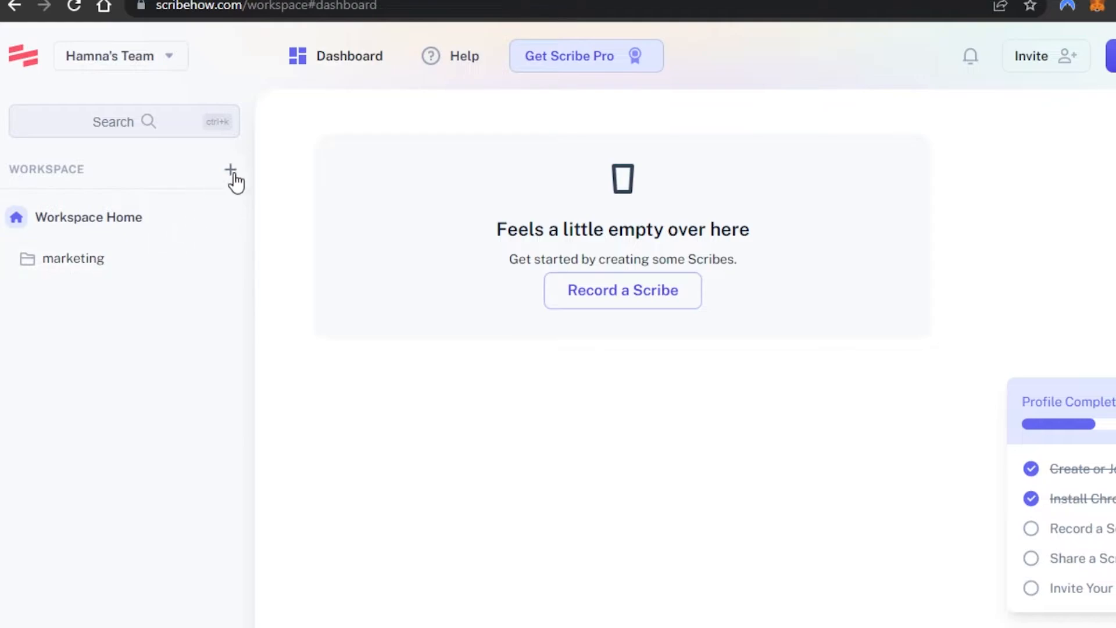
# - Add a second workspace folder named crm
pyautogui.click(236, 173)
pyautogui.click(244, 206)
pyautogui.press('BackSpace')
pyautogui.press('BackSpace')
pyautogui.press('BackSpace')
pyautogui.press('BackSpace')
pyautogui.press('BackSpace')
pyautogui.press('BackSpace')
pyautogui.press('BackSpace')
pyautogui.press('BackSpace')
pyautogui.press('BackSpace')
pyautogui.press('BackSpace')
pyautogui.write('crm')
pyautogui.click(774, 399)
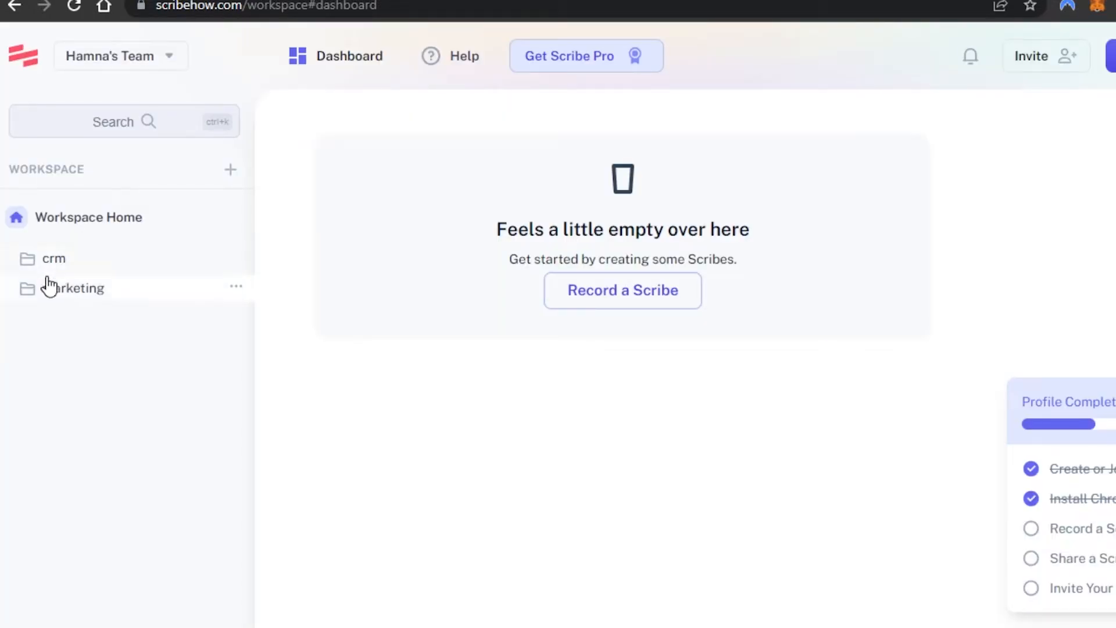
pyautogui.click(236, 258)
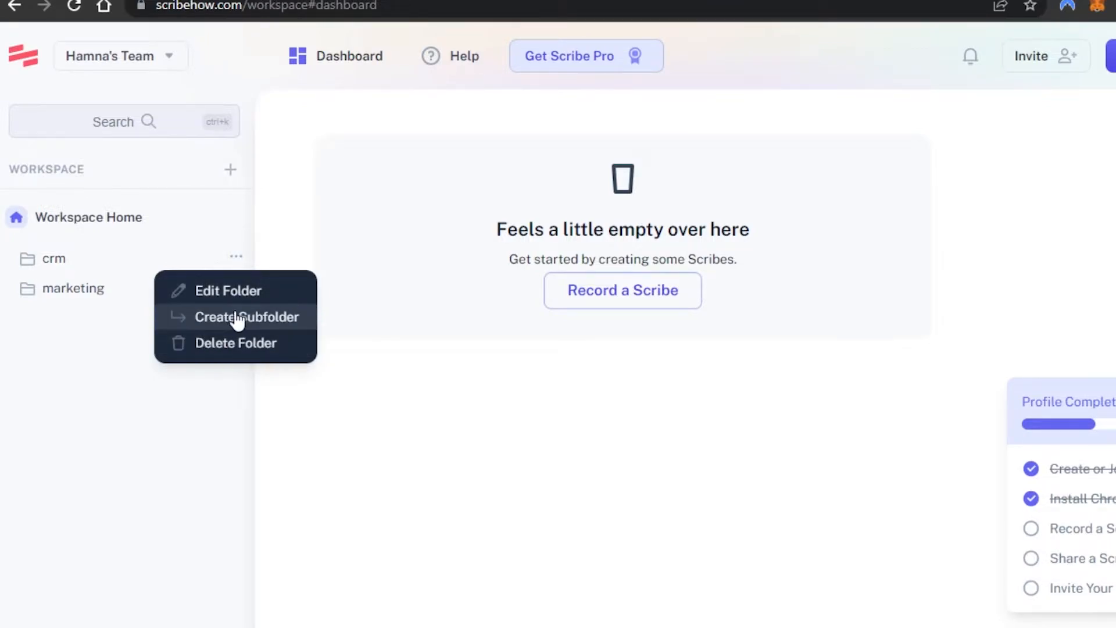
pyautogui.click(454, 424)
# - Create a new page and set its icon to pink with a play symbol
pyautogui.click(1111, 56)
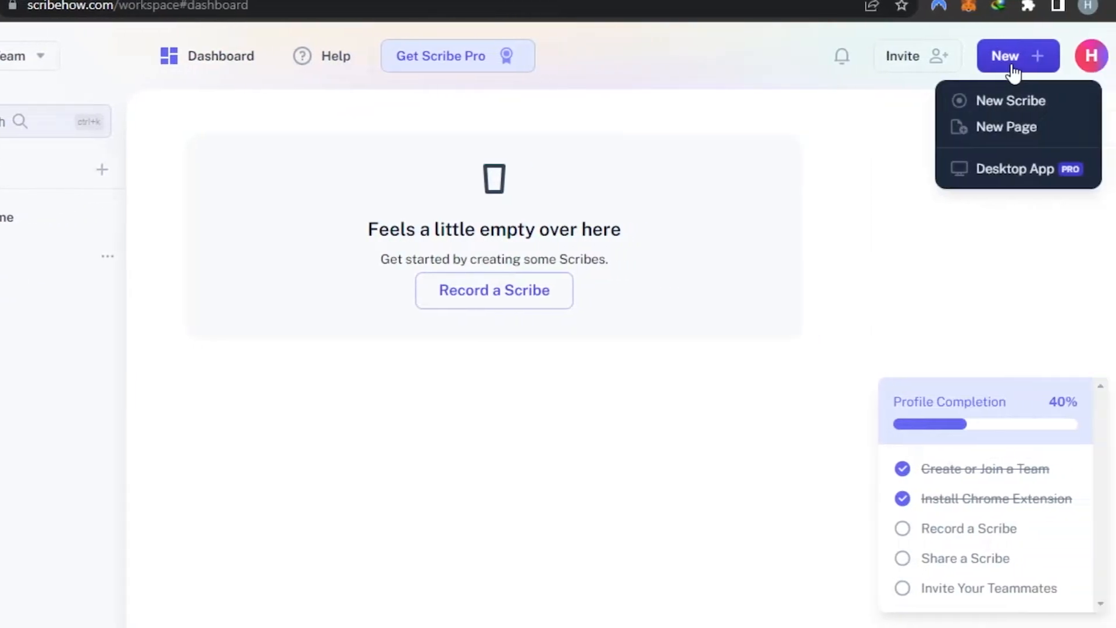
pyautogui.click(996, 128)
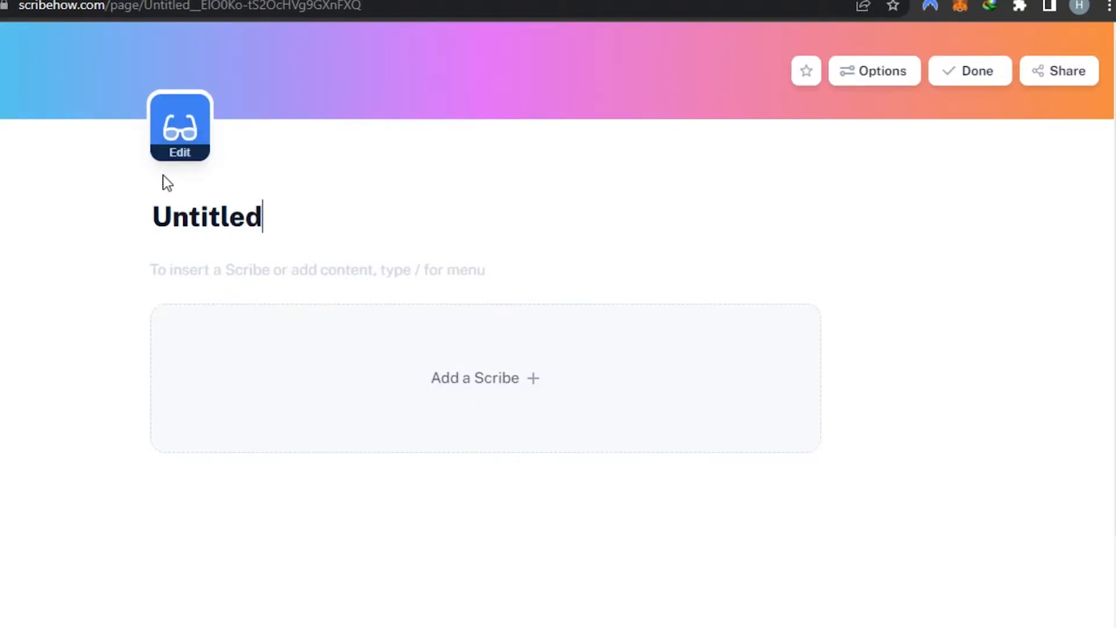
pyautogui.click(187, 139)
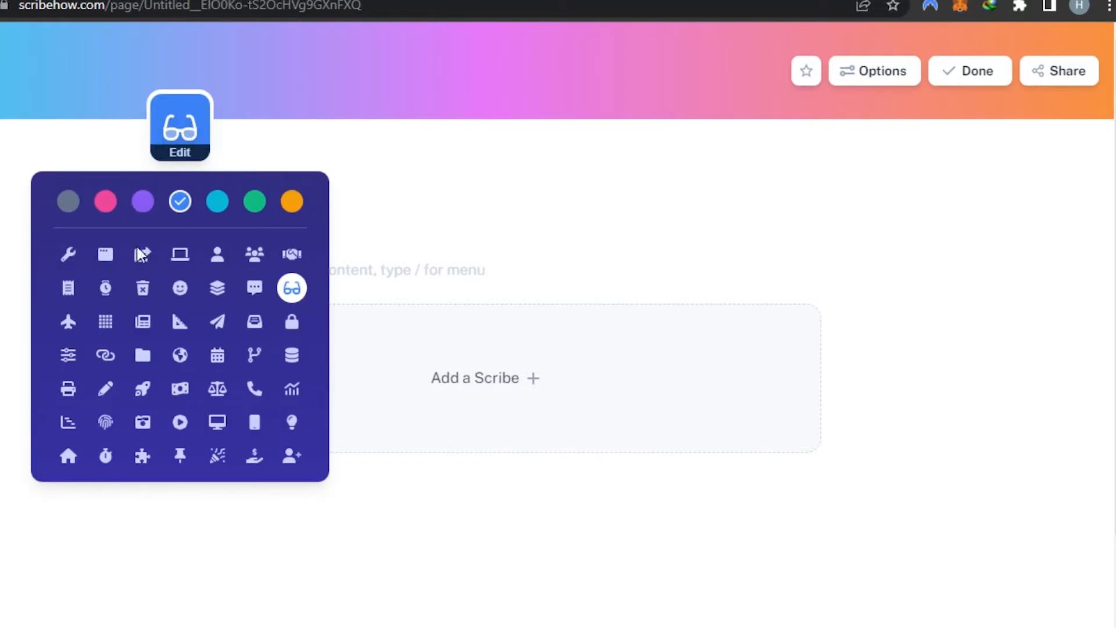
pyautogui.click(107, 209)
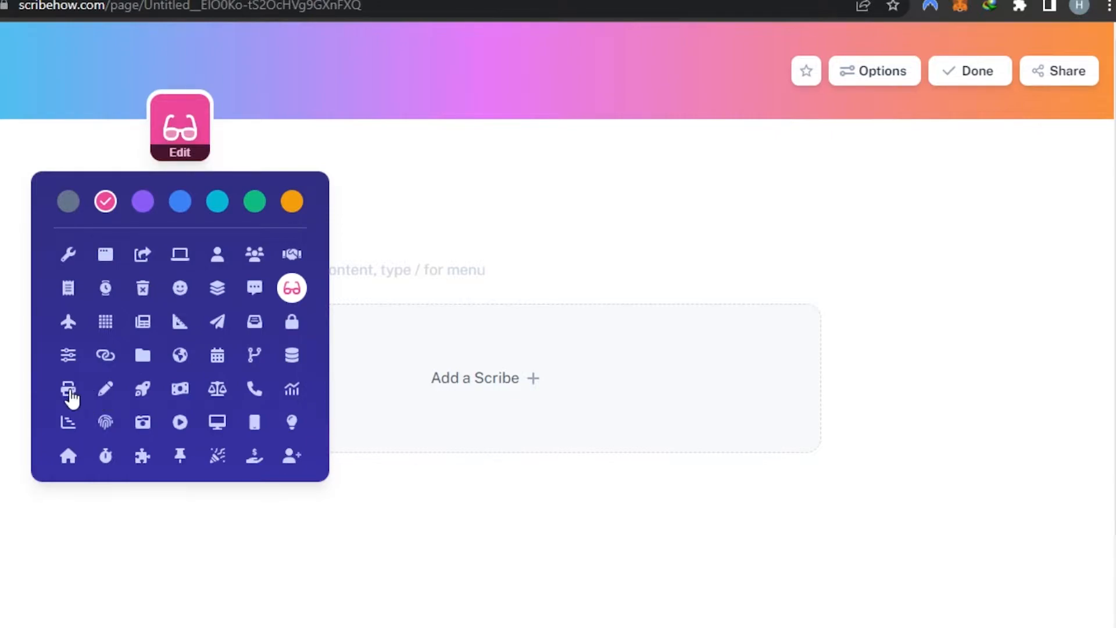
pyautogui.click(180, 422)
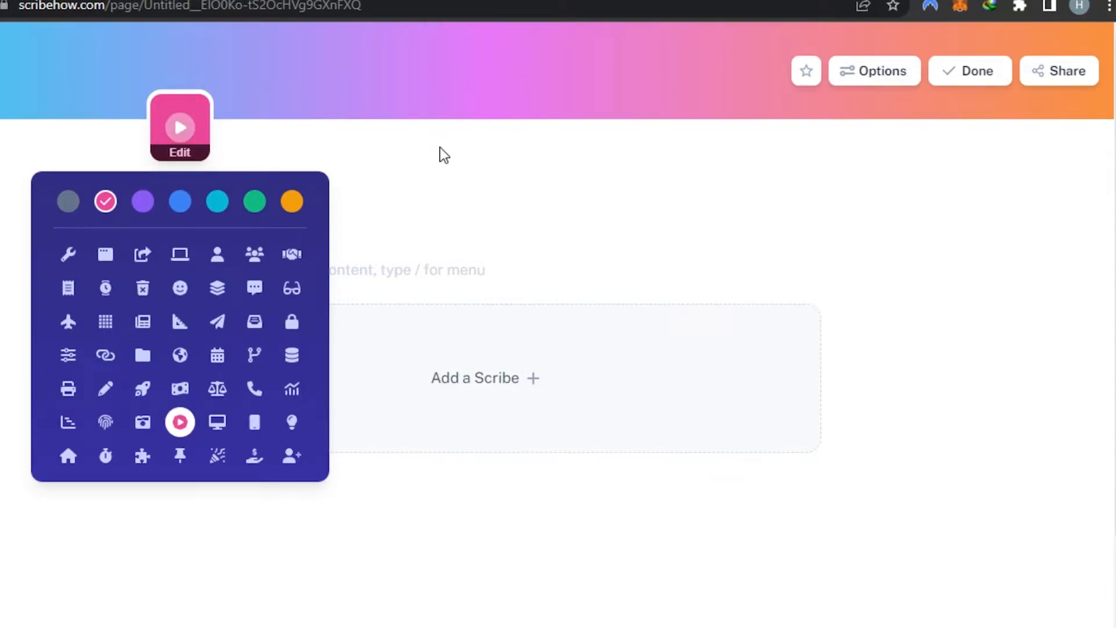
pyautogui.click(440, 147)
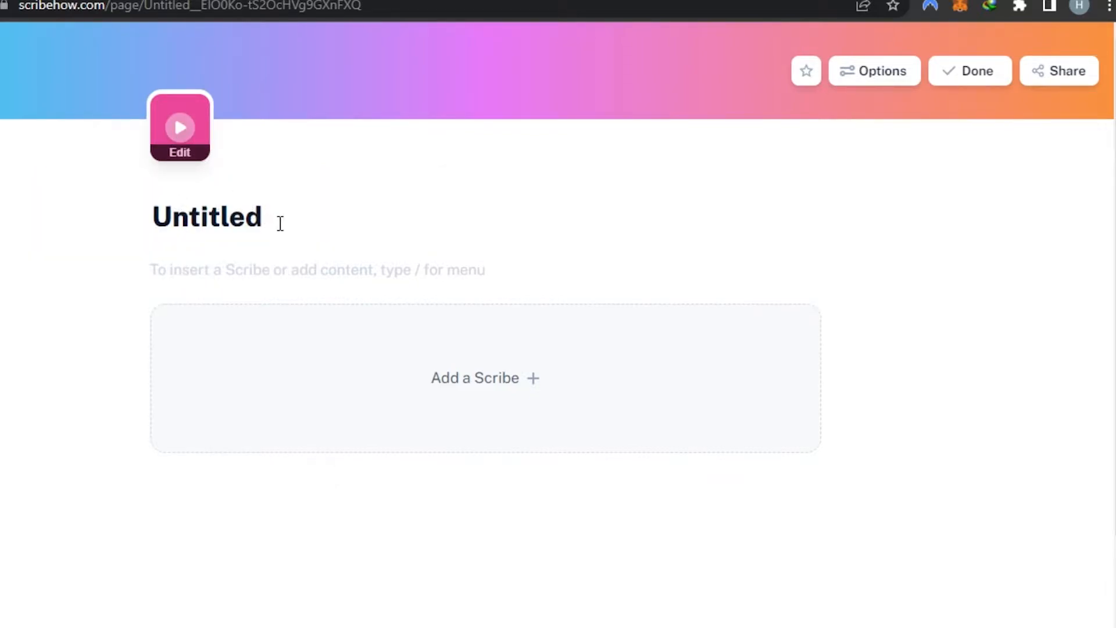
# - Title the page The Social Guide
pyautogui.press('BackSpace')
pyautogui.press('BackSpace')
pyautogui.press('BackSpace')
pyautogui.press('BackSpace')
pyautogui.press('BackSpace')
pyautogui.press('BackSpace')
pyautogui.press('BackSpace')
pyautogui.press('BackSpace')
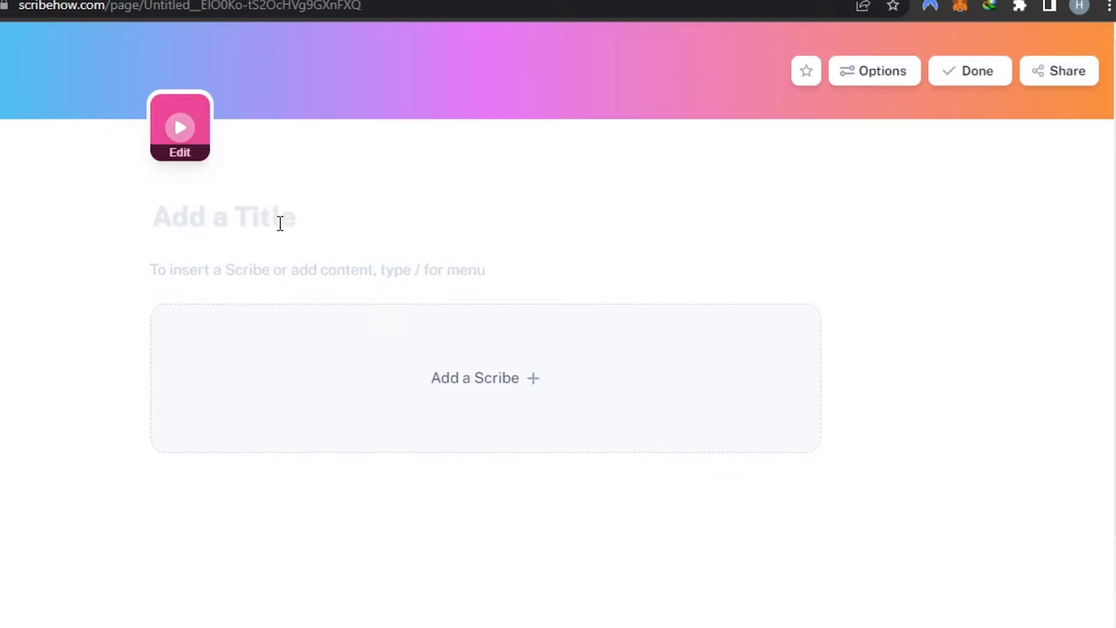
pyautogui.write('The Social Guide')
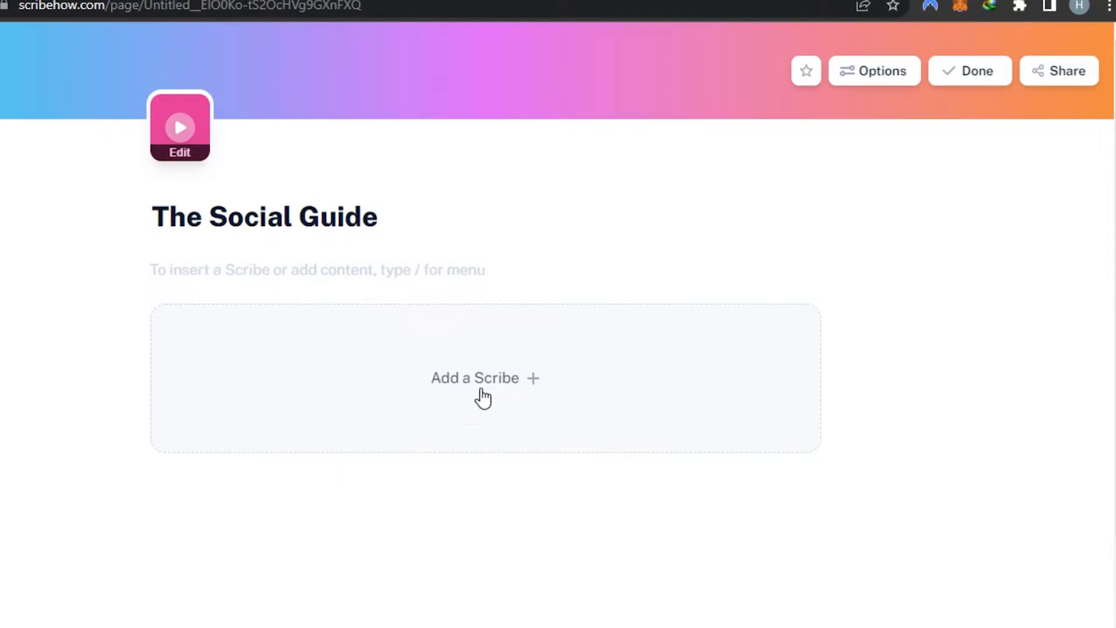
pyautogui.click(474, 390)
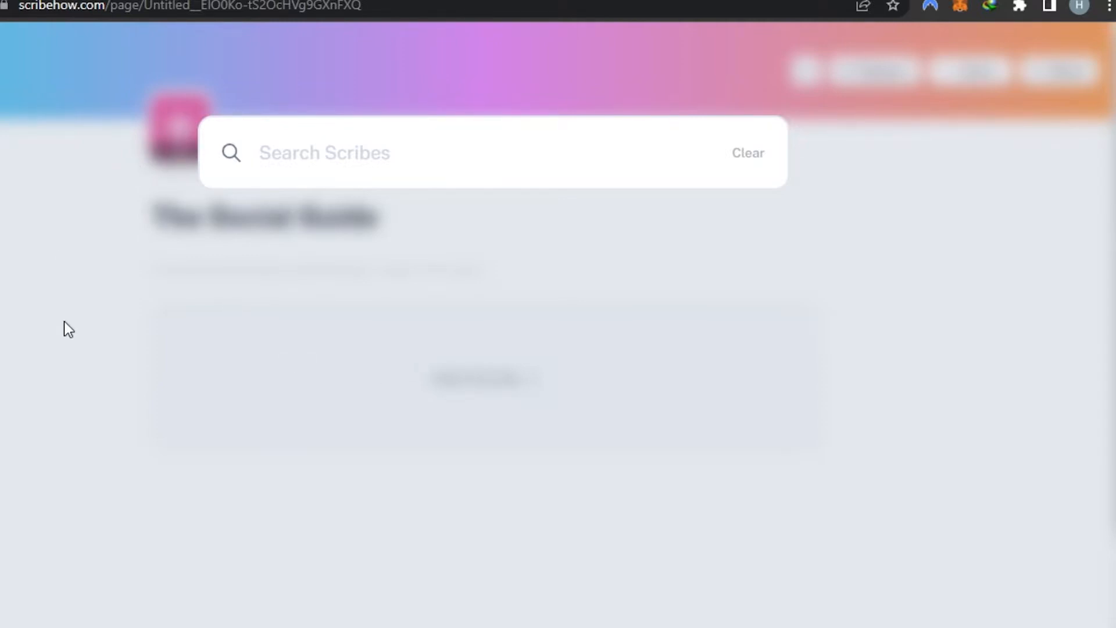
pyautogui.press('Escape')
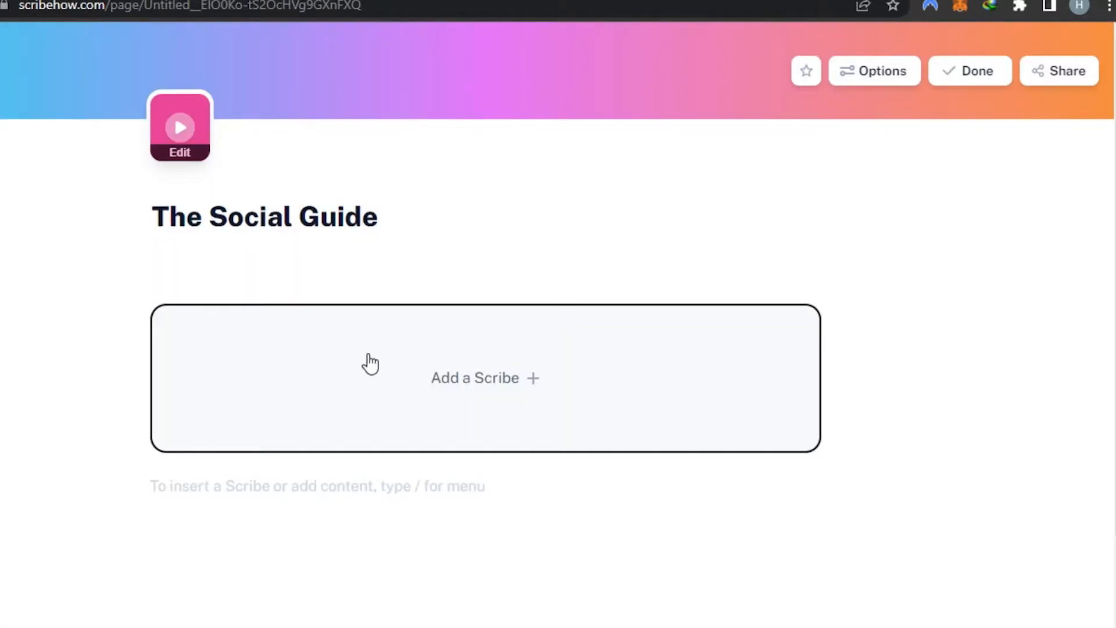
pyautogui.click(880, 74)
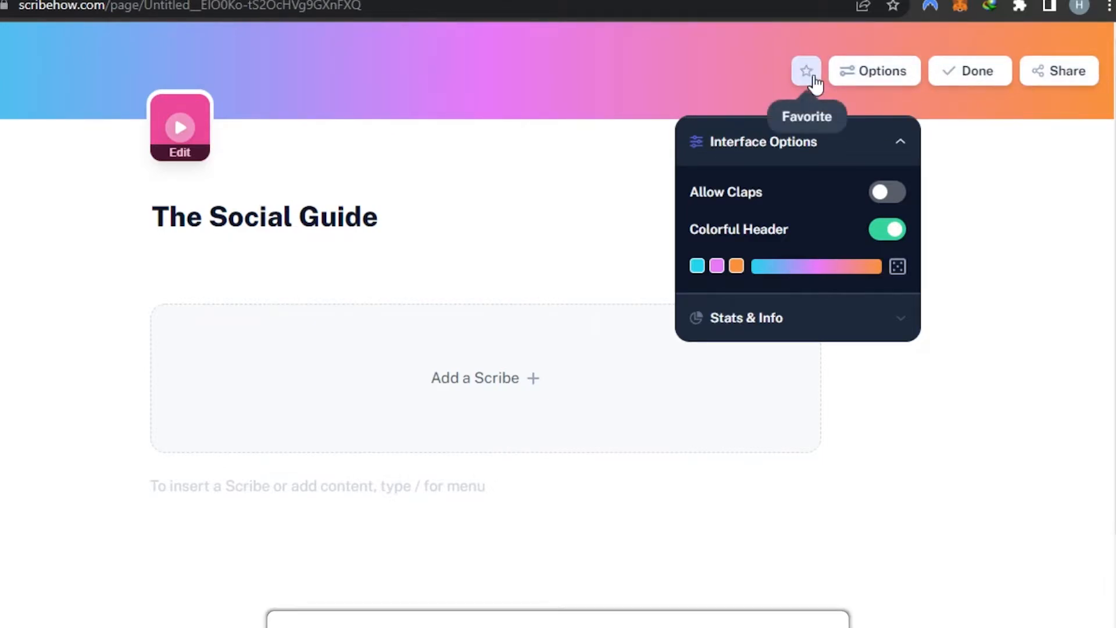
# - Add a bulleted list below the Scribe block with Tutorial videos, Proof reading, Content SEO, Planning and Completion
pyautogui.click(255, 486)
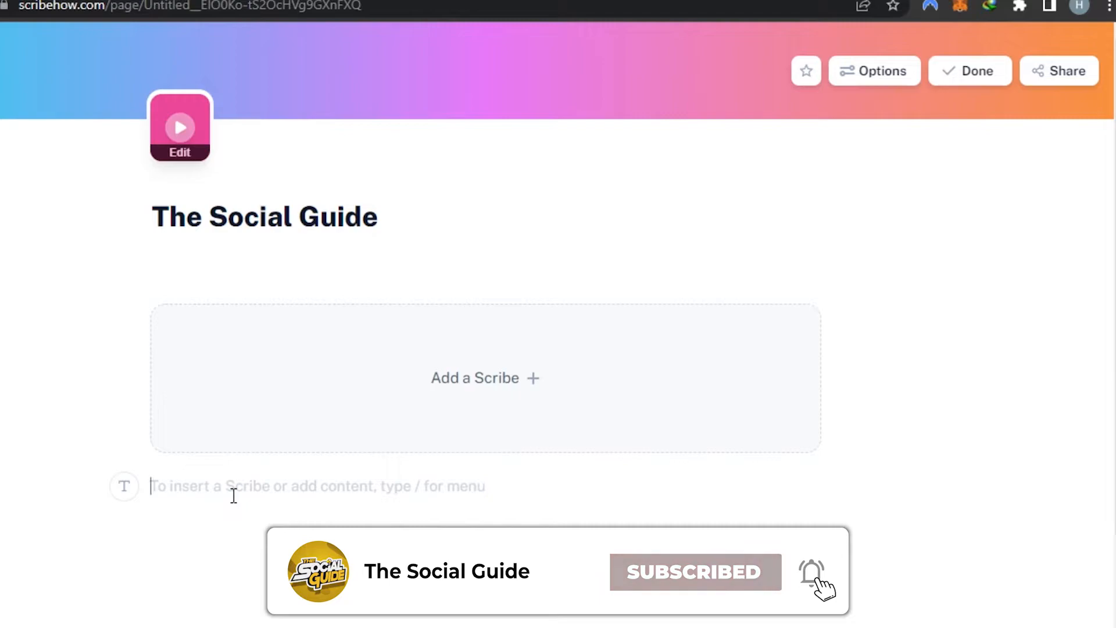
pyautogui.write('/')
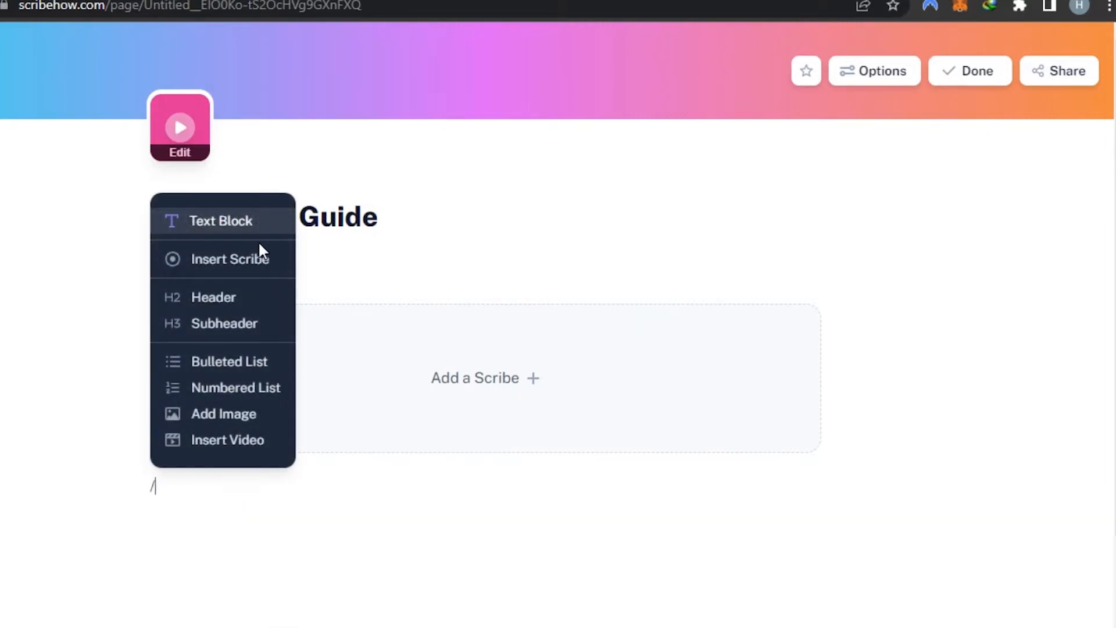
pyautogui.click(214, 363)
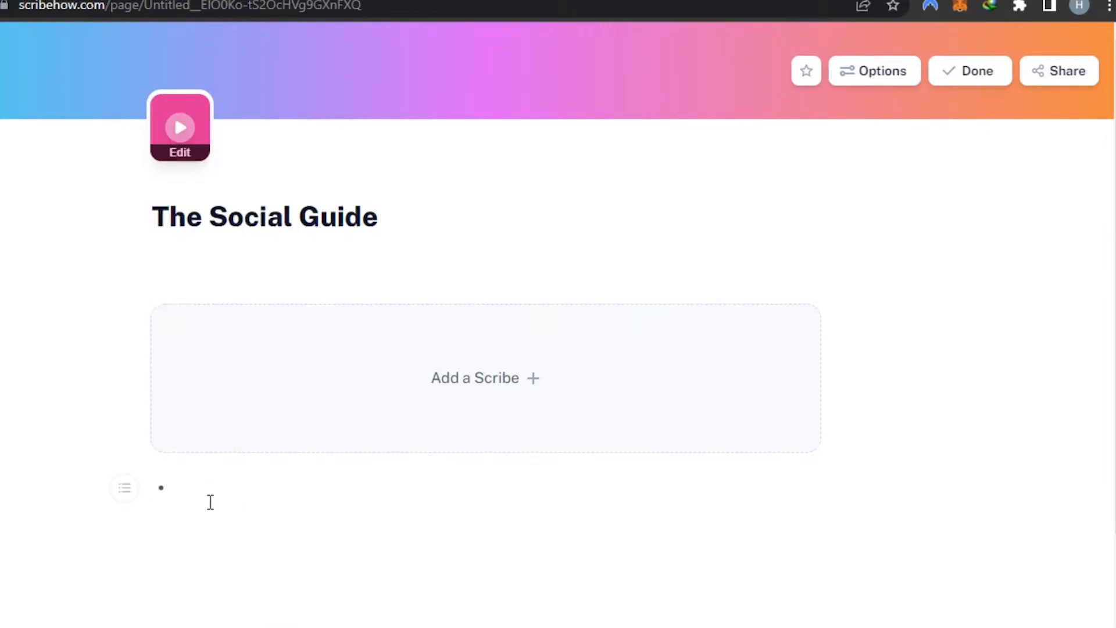
pyautogui.write('Tutorial videos')
pyautogui.press('Return')
pyautogui.write('Proof reading')
pyautogui.press('Return')
pyautogui.write('Content SEO')
pyautogui.press('Return')
pyautogui.write('Planning')
pyautogui.press('Return')
pyautogui.write('Completion')
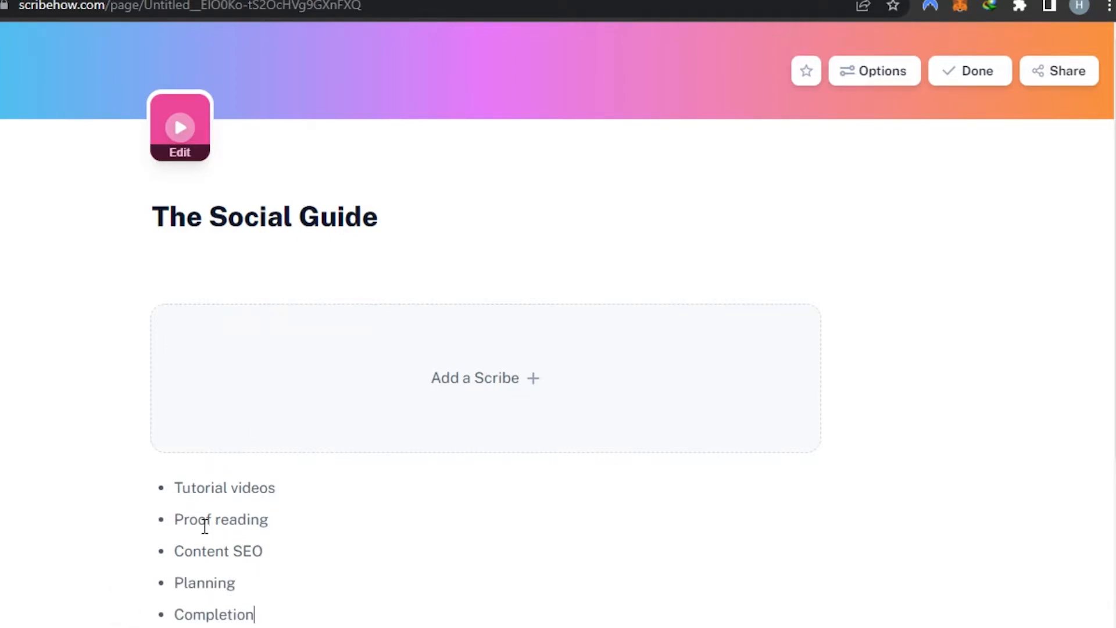
# - Insert an image from a local file as a new block below the list
pyautogui.scroll(-4, 522, 485)
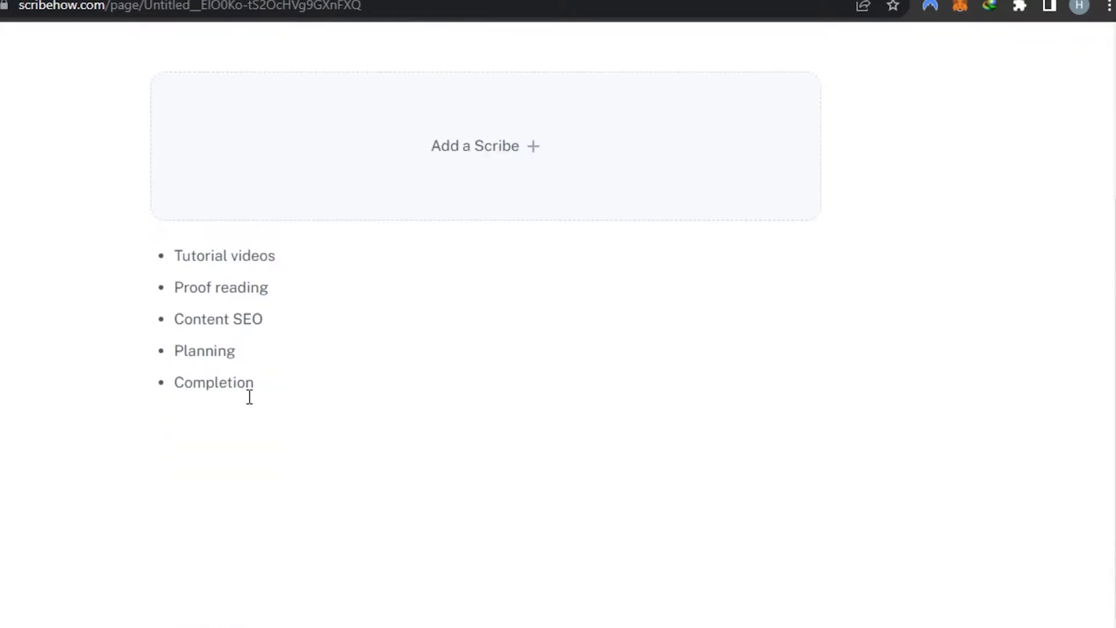
pyautogui.write('/')
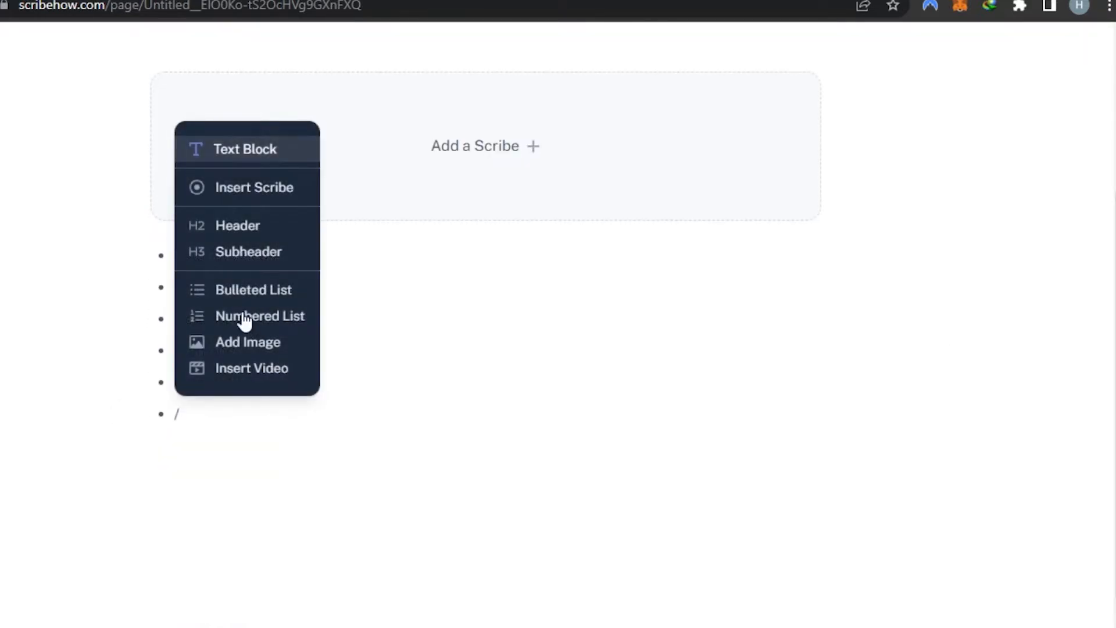
pyautogui.click(221, 348)
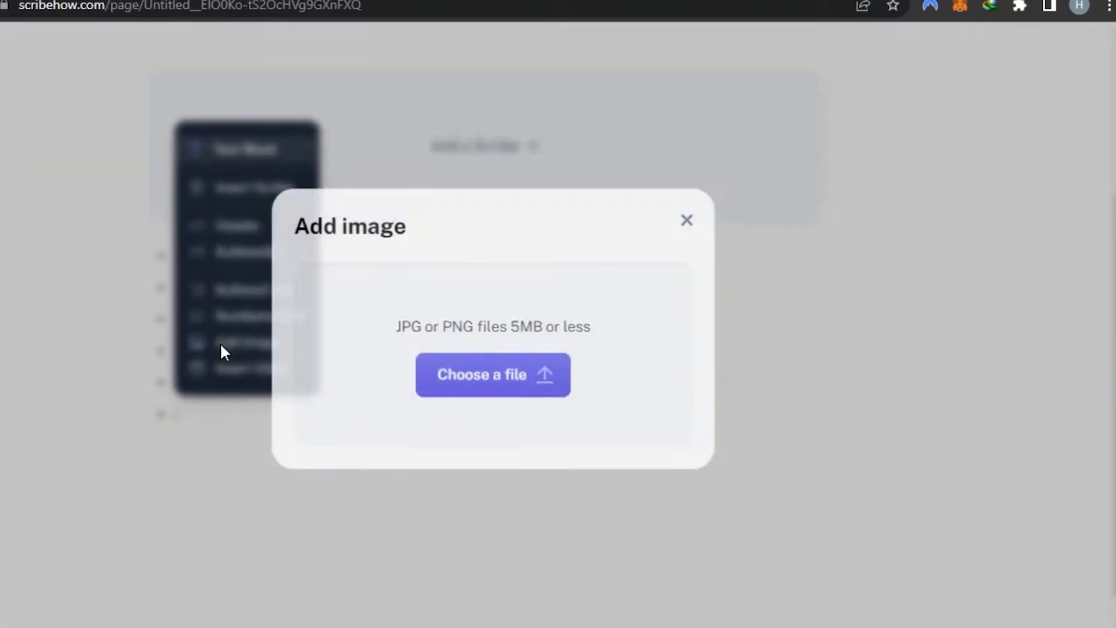
pyautogui.click(476, 389)
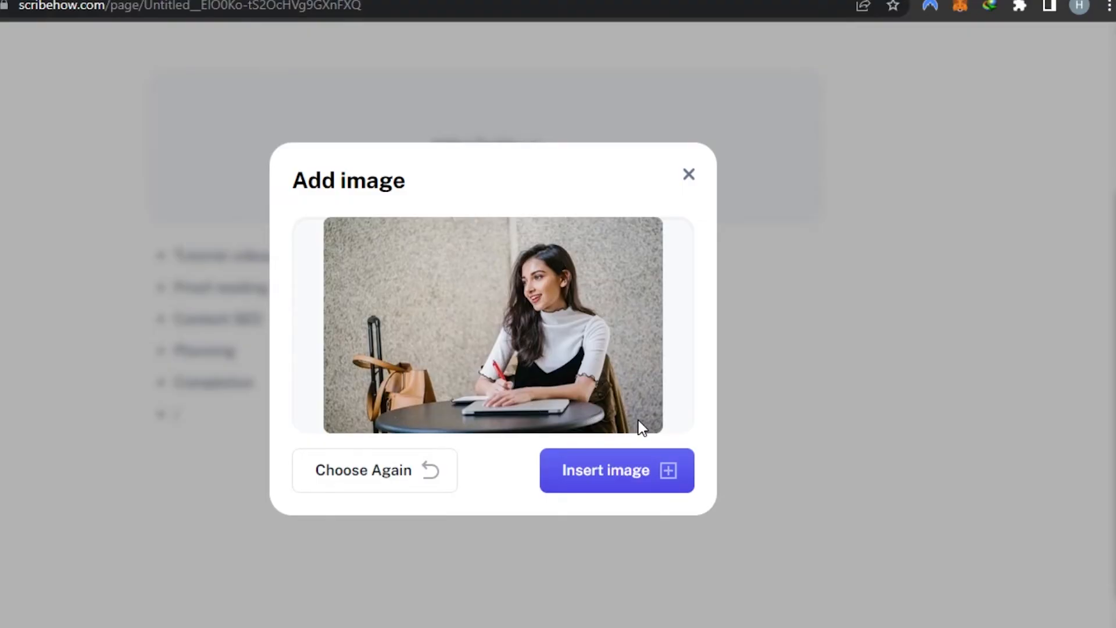
pyautogui.click(632, 469)
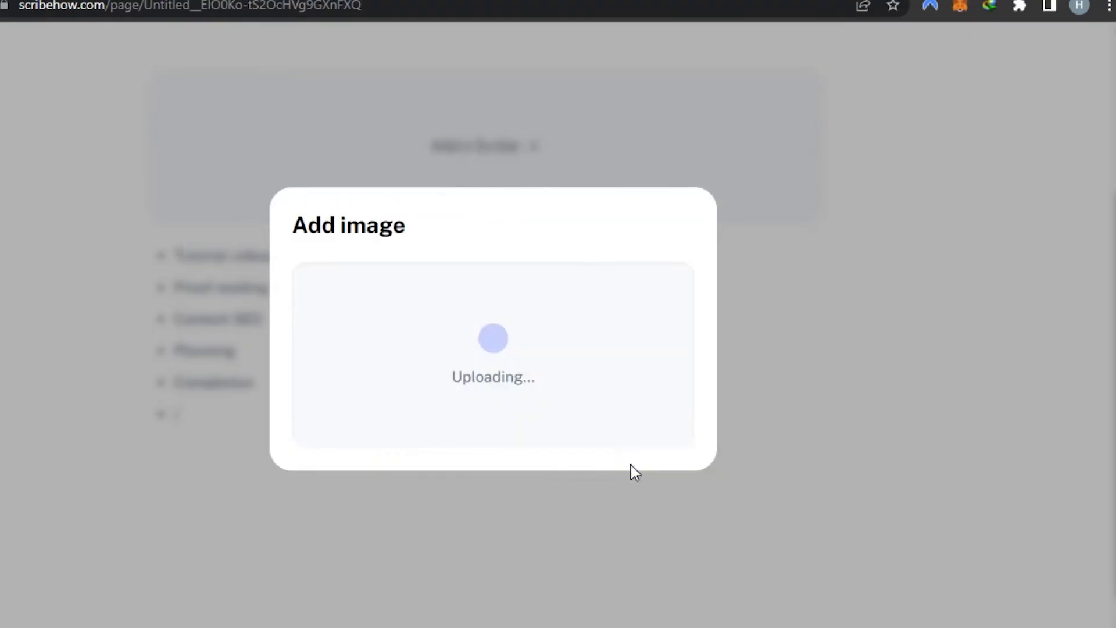
pyautogui.scroll(5, 447, 342)
pyautogui.scroll(-3, 447, 342)
pyautogui.scroll(1, 448, 342)
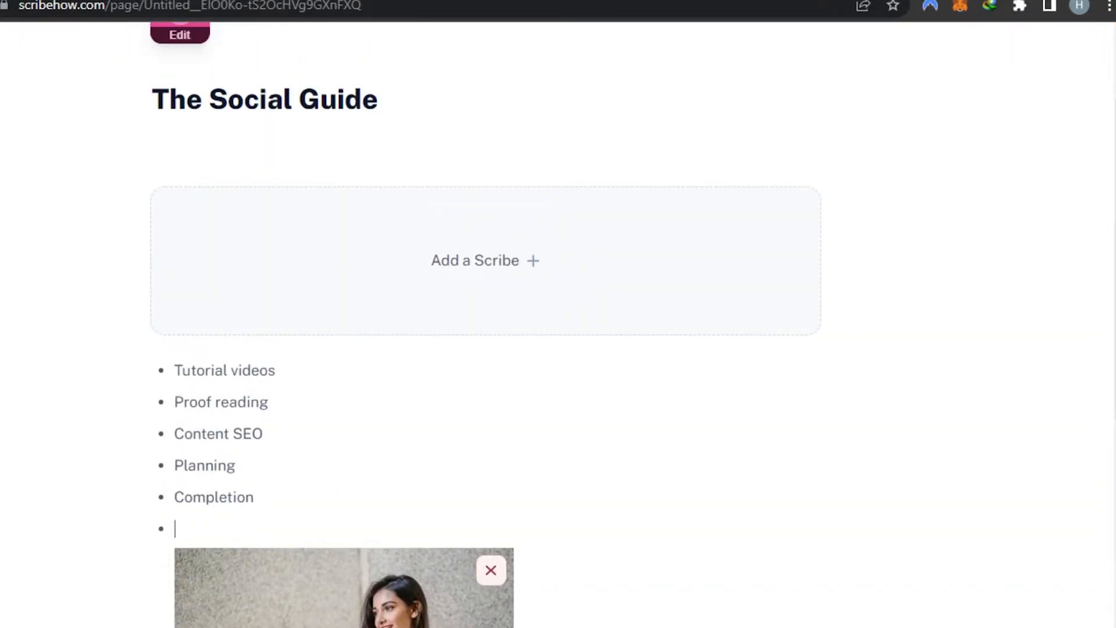
# - Finish editing The Social Guide page, review it, and go back to the workspace home
pyautogui.scroll(2, 905, 102)
pyautogui.click(977, 70)
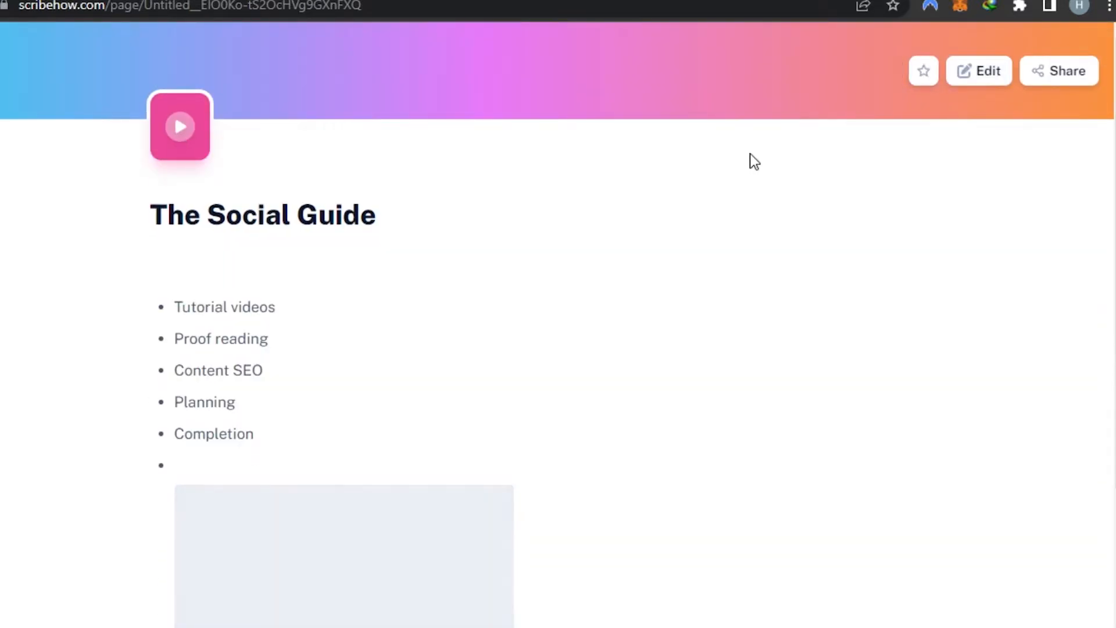
pyautogui.scroll(-3, 817, 352)
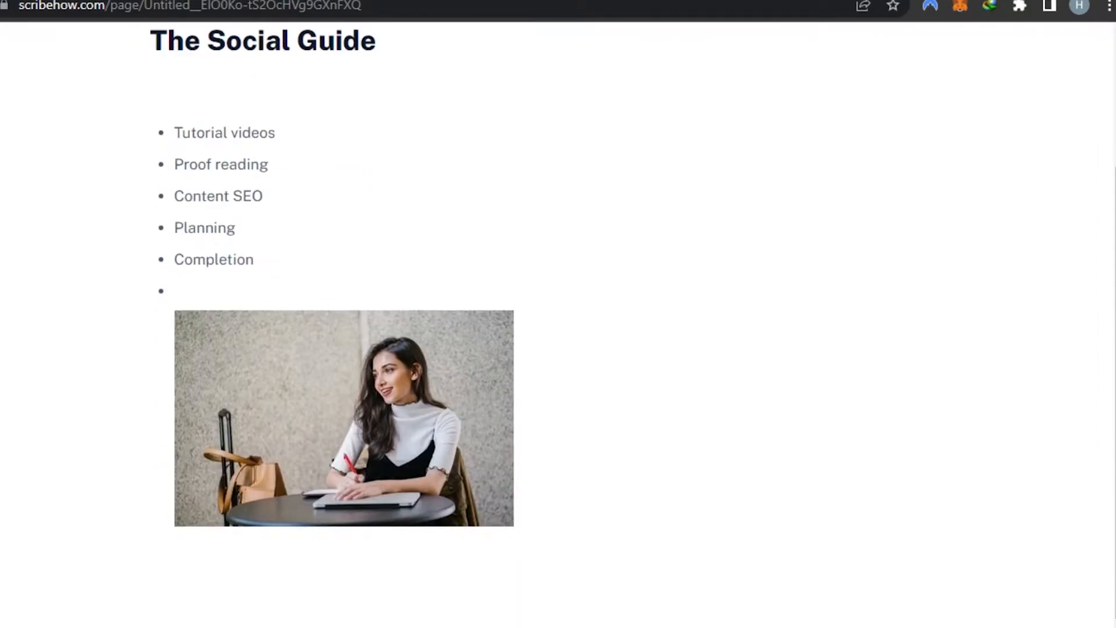
pyautogui.scroll(3, 145, 197)
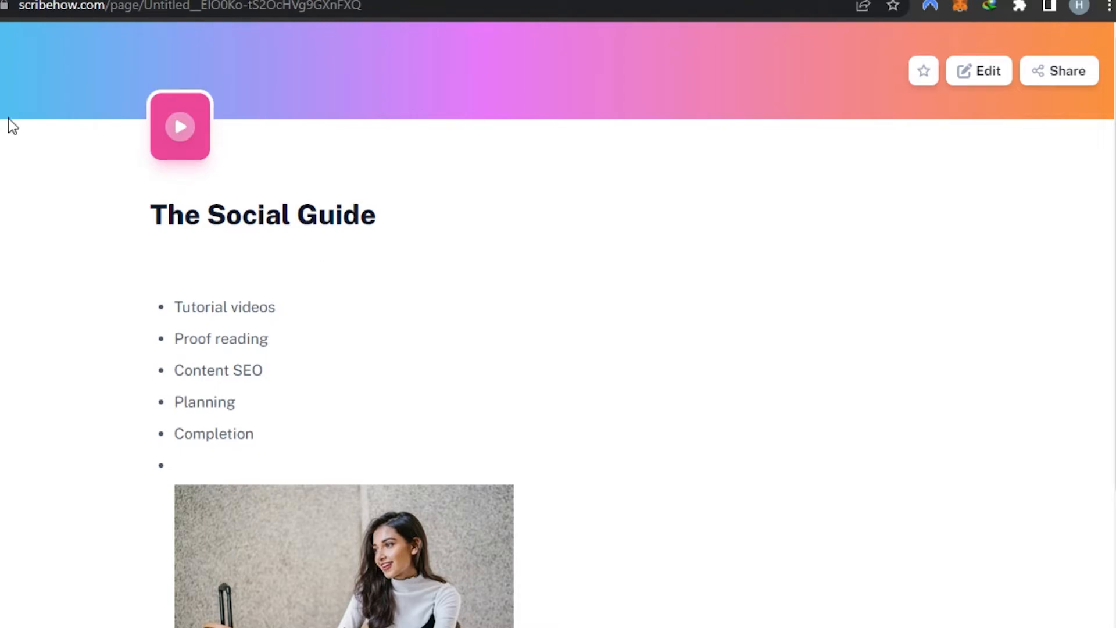
pyautogui.hotkey('alt', 'Left')
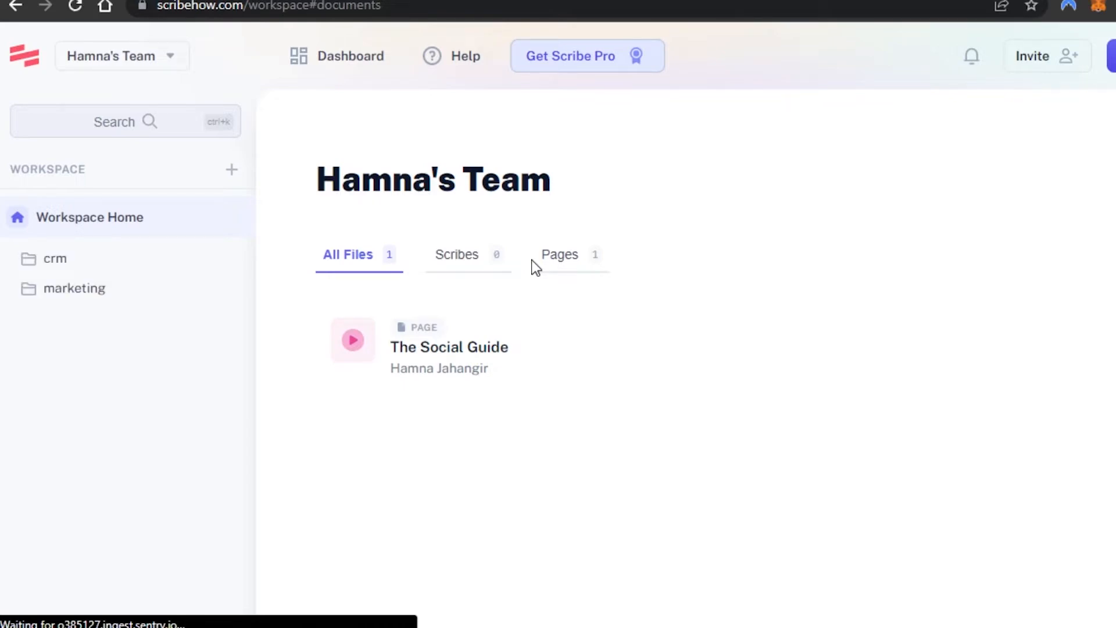
# - Invite a teammate to the team by pasting their e-mail address with the Creator role, then close the invite dialog
pyautogui.click(1059, 53)
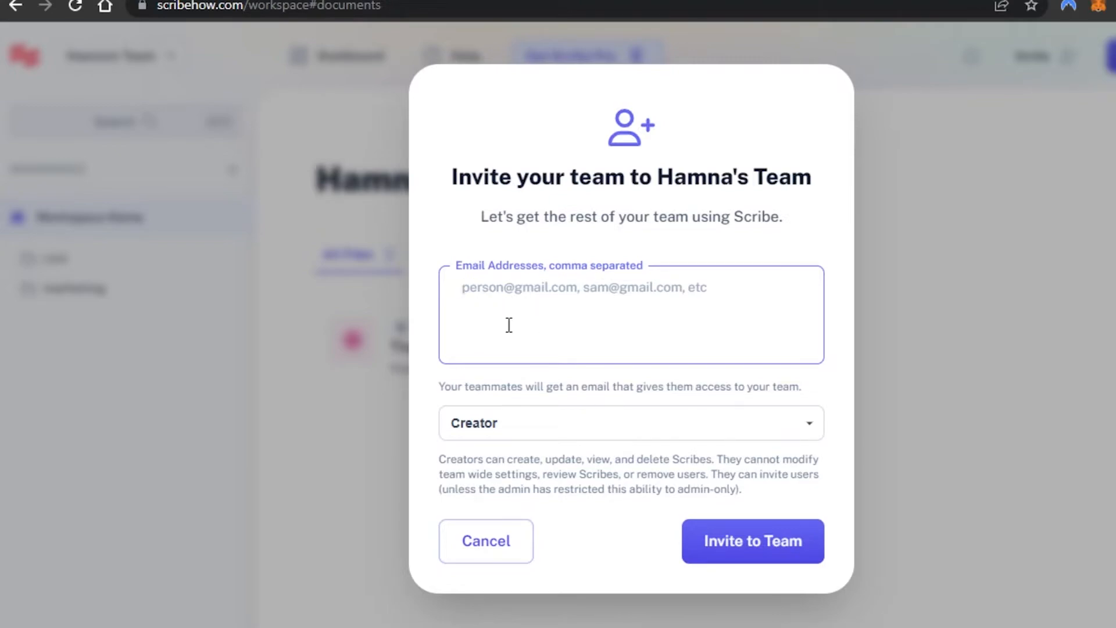
pyautogui.click(999, 236)
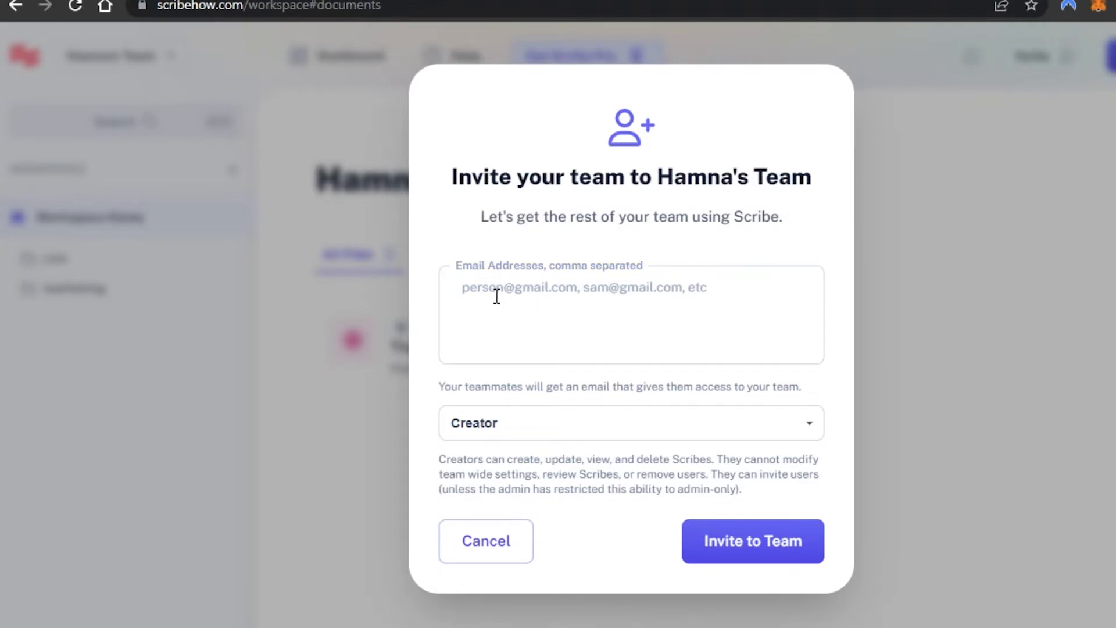
pyautogui.click(515, 431)
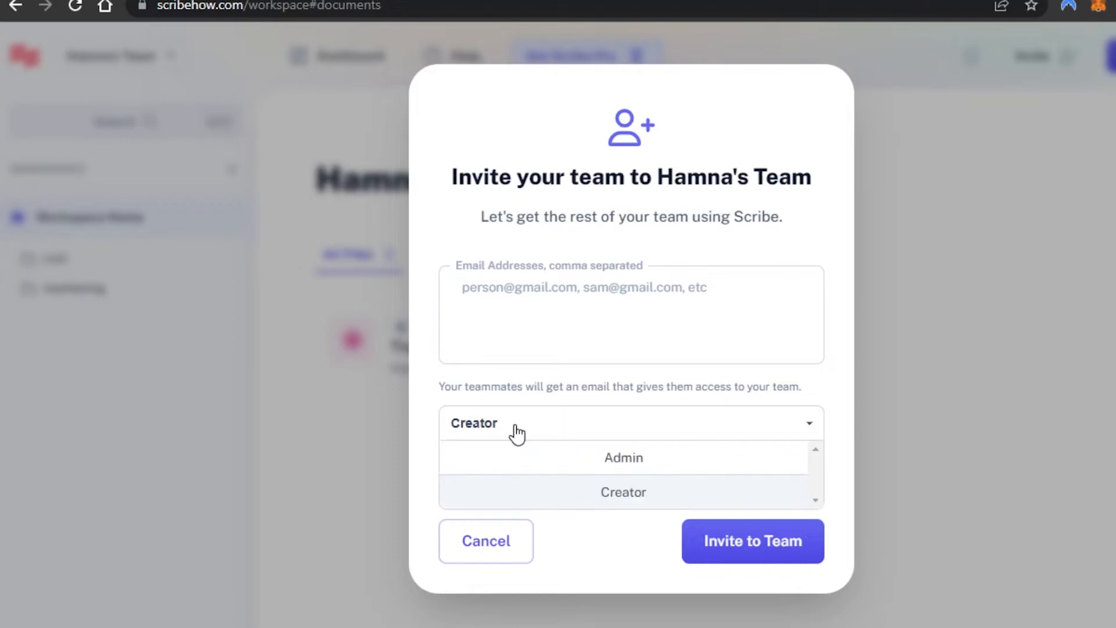
pyautogui.click(550, 499)
pyautogui.click(522, 283)
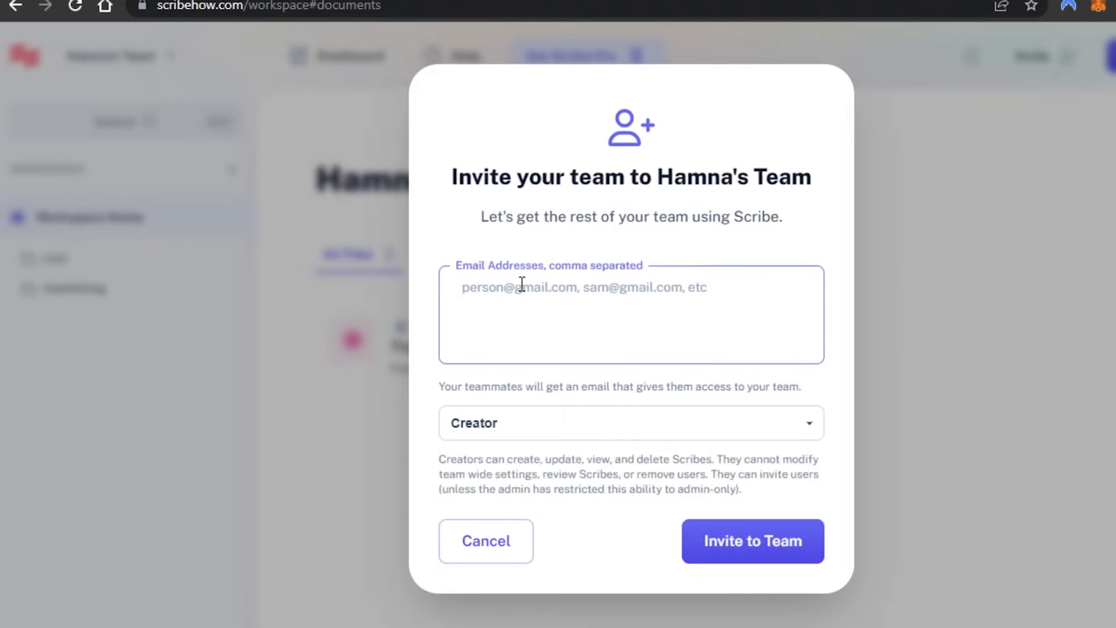
pyautogui.hotkey('ctrl', 'v')
pyautogui.click(745, 535)
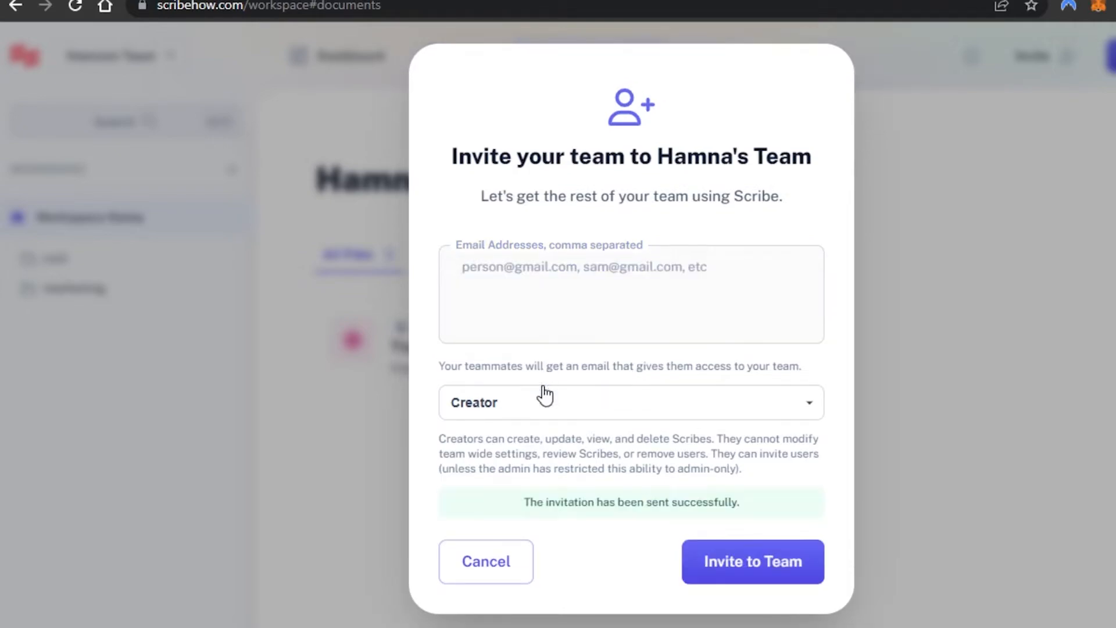
pyautogui.click(513, 577)
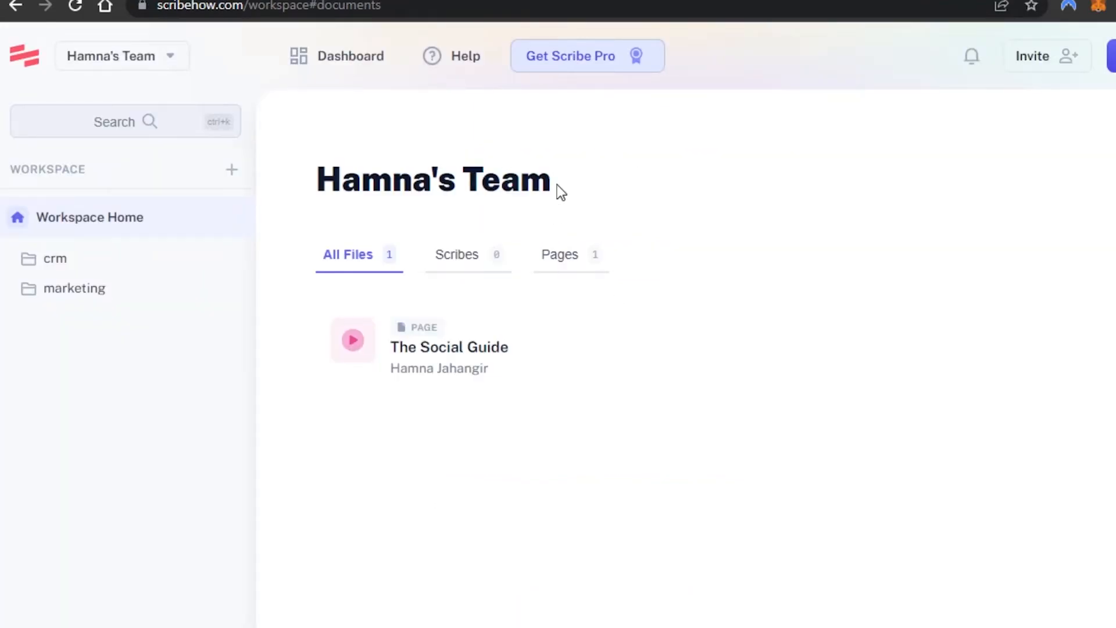
# - Create a new team named HR from the team menu on the dashboard
pyautogui.click(318, 67)
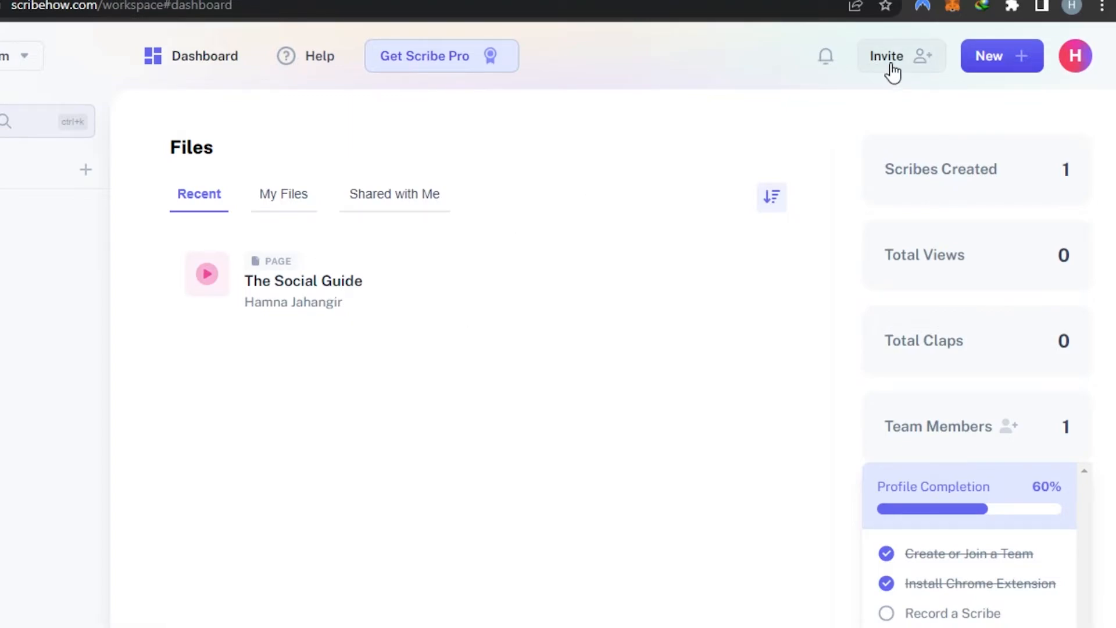
pyautogui.click(1076, 58)
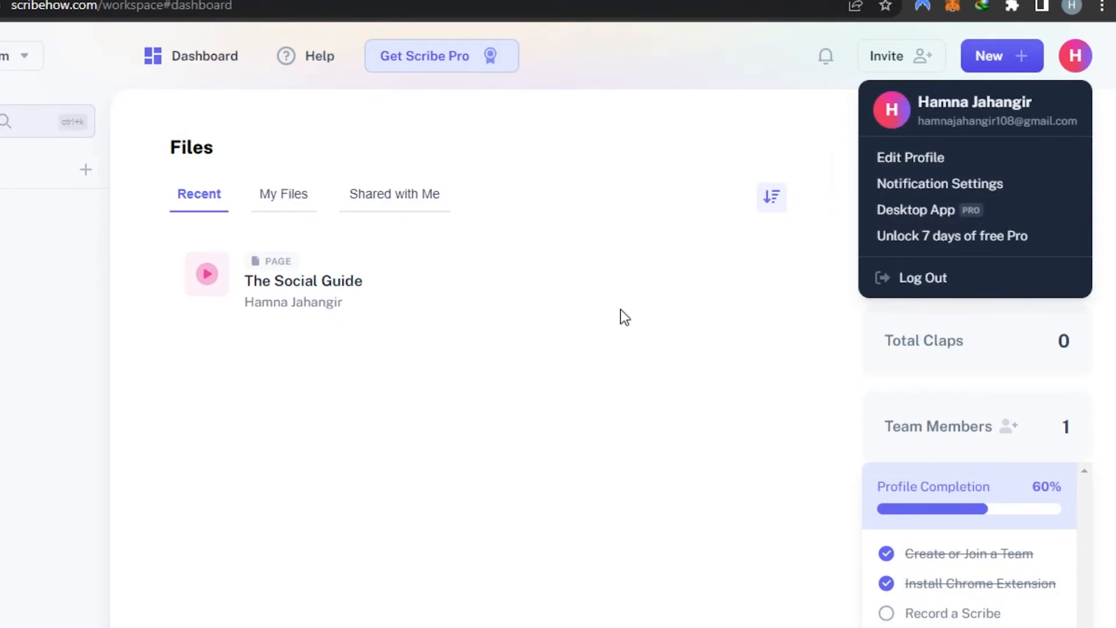
pyautogui.click(26, 58)
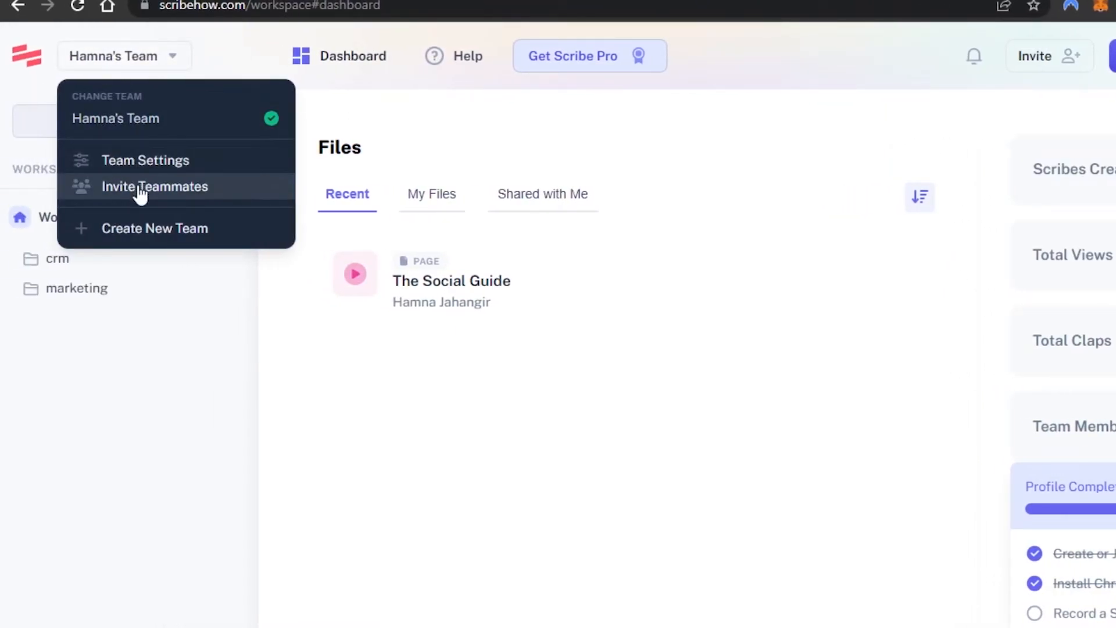
pyautogui.click(153, 238)
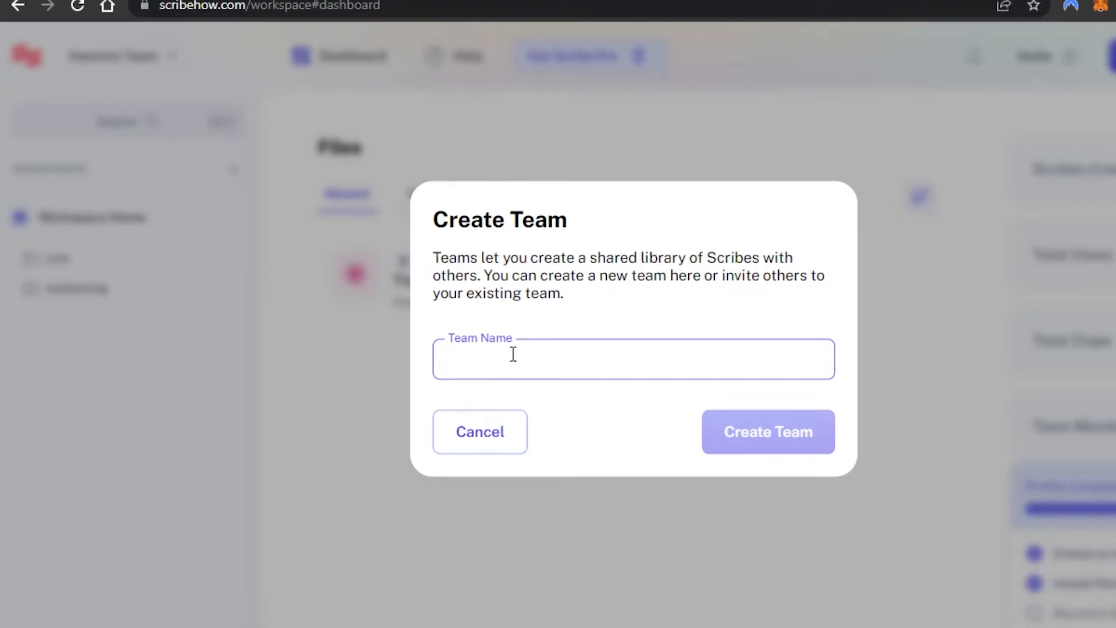
pyautogui.write('HR')
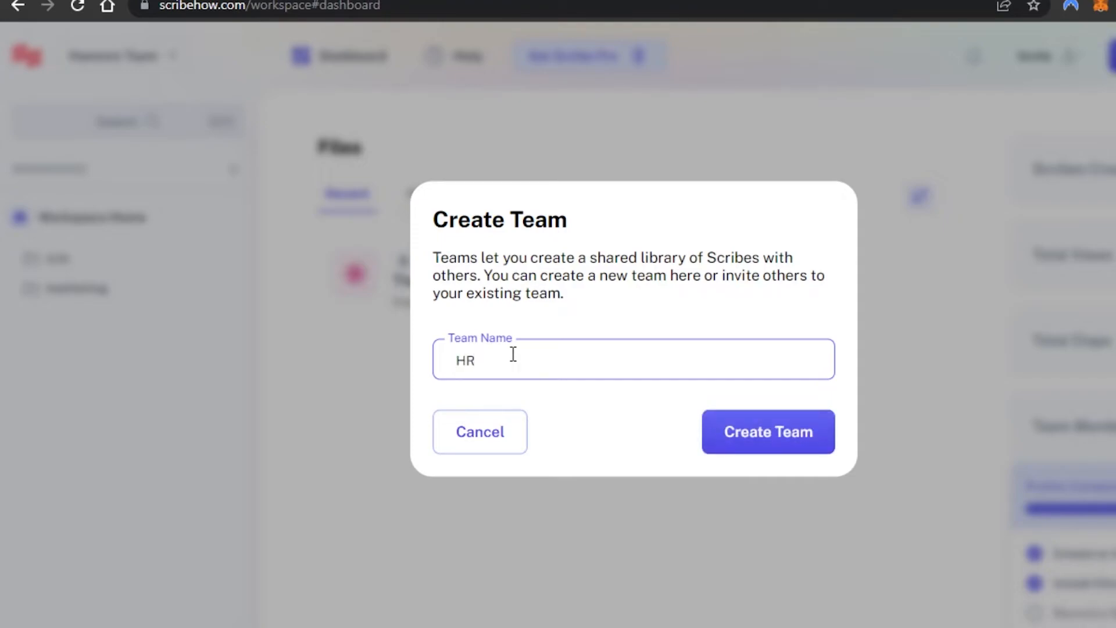
pyautogui.click(746, 452)
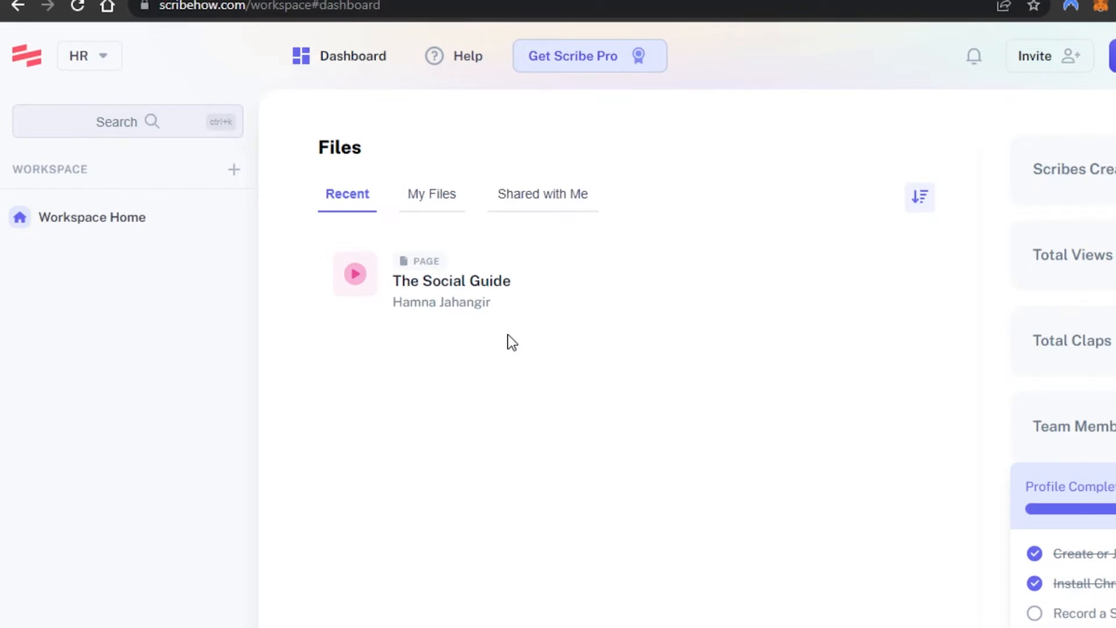
# - Start capturing a new Scribe in a new browser tab
pyautogui.click(91, 65)
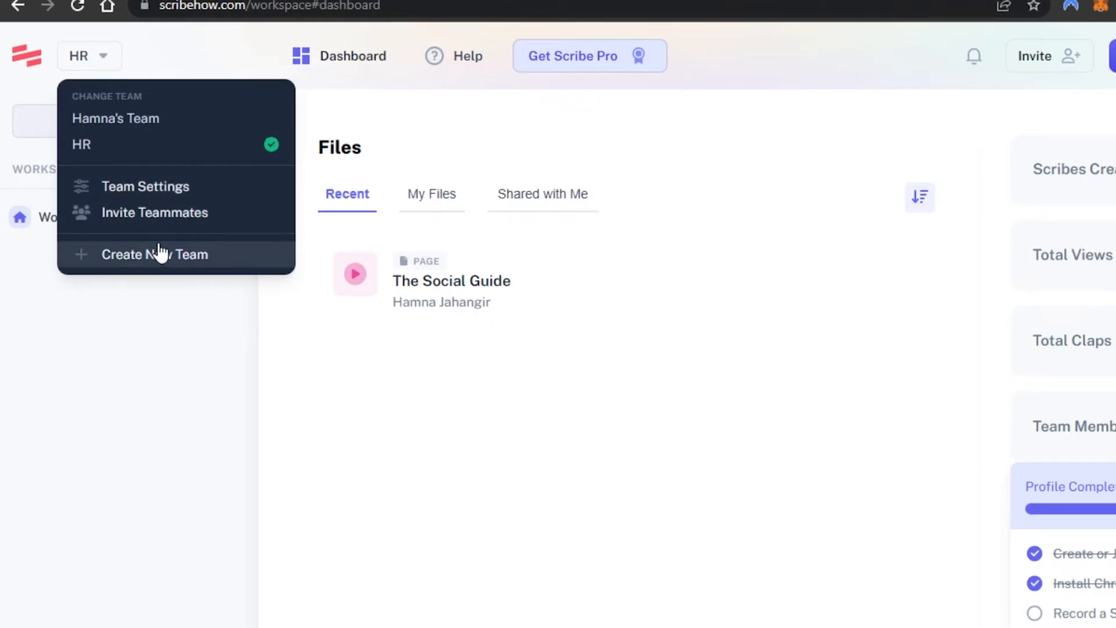
pyautogui.click(493, 395)
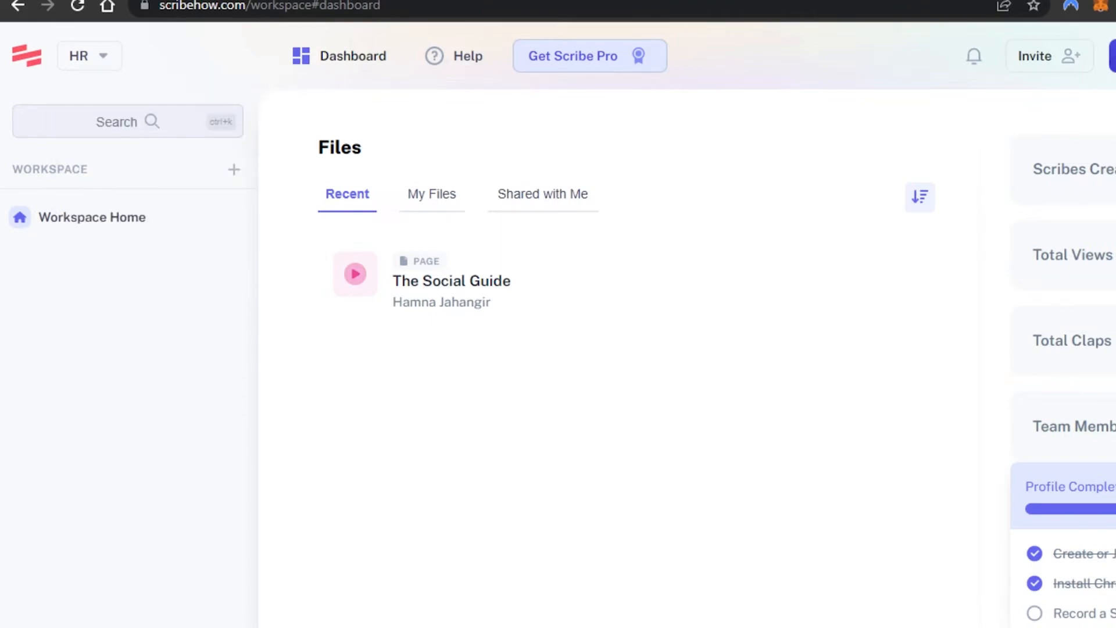
pyautogui.click(1114, 55)
pyautogui.click(1108, 101)
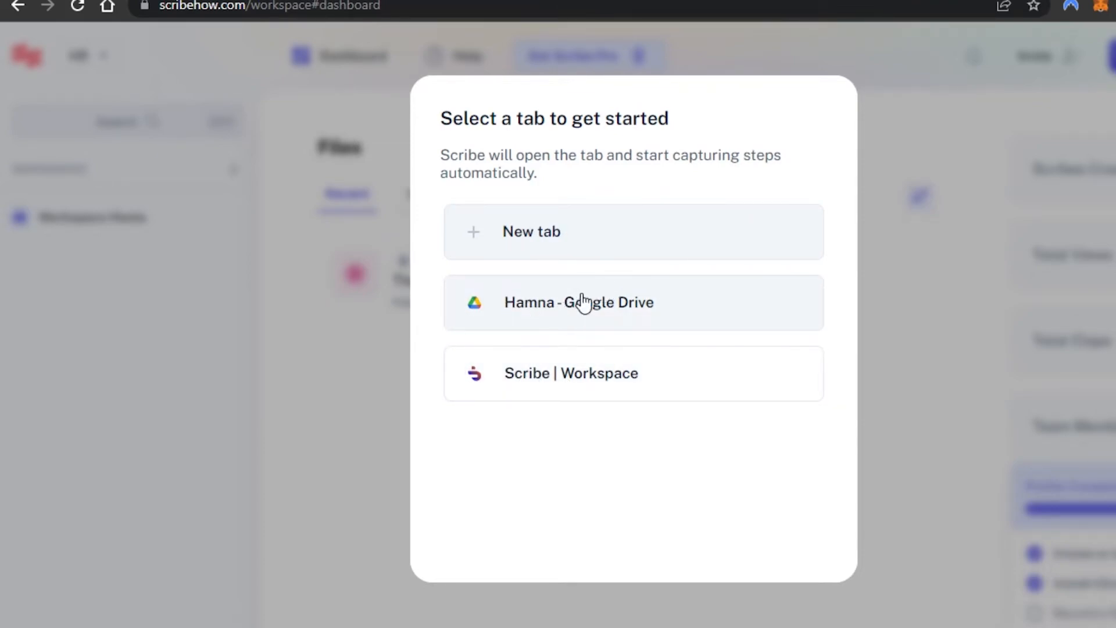
pyautogui.click(494, 234)
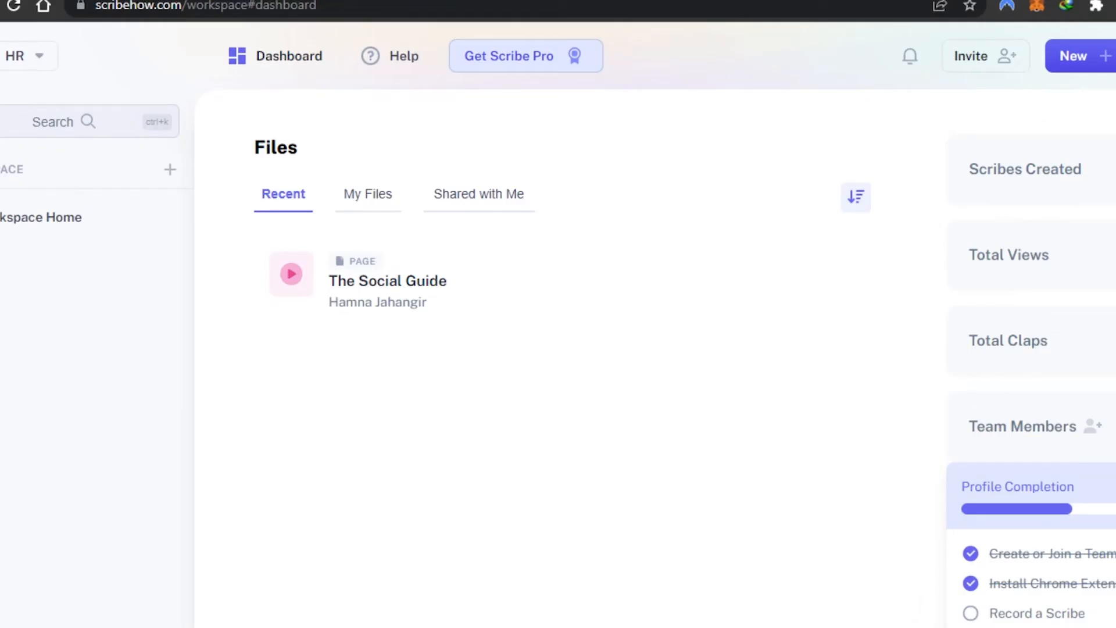
pyautogui.click(1074, 56)
pyautogui.click(1068, 102)
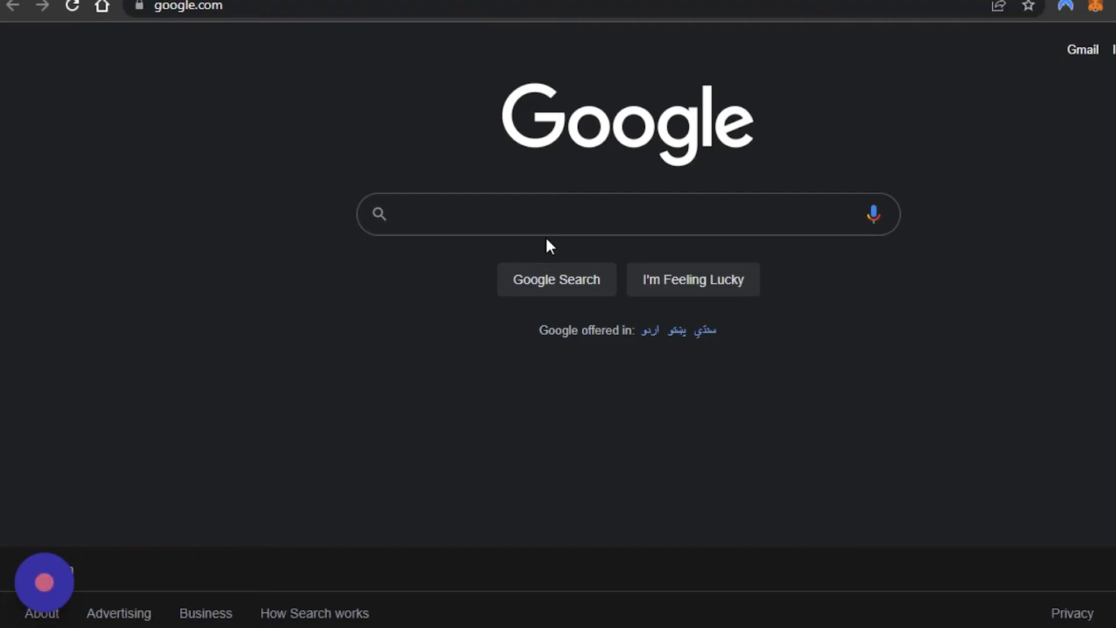
# - Search Google for "how to use scribe" while the capture is running
pyautogui.click(548, 219)
pyautogui.write('j')
pyautogui.press('BackSpace')
pyautogui.write('how to use sctrib')
pyautogui.press('BackSpace')
pyautogui.press('BackSpace')
pyautogui.press('BackSpace')
pyautogui.press('BackSpace')
pyautogui.write('ribe')
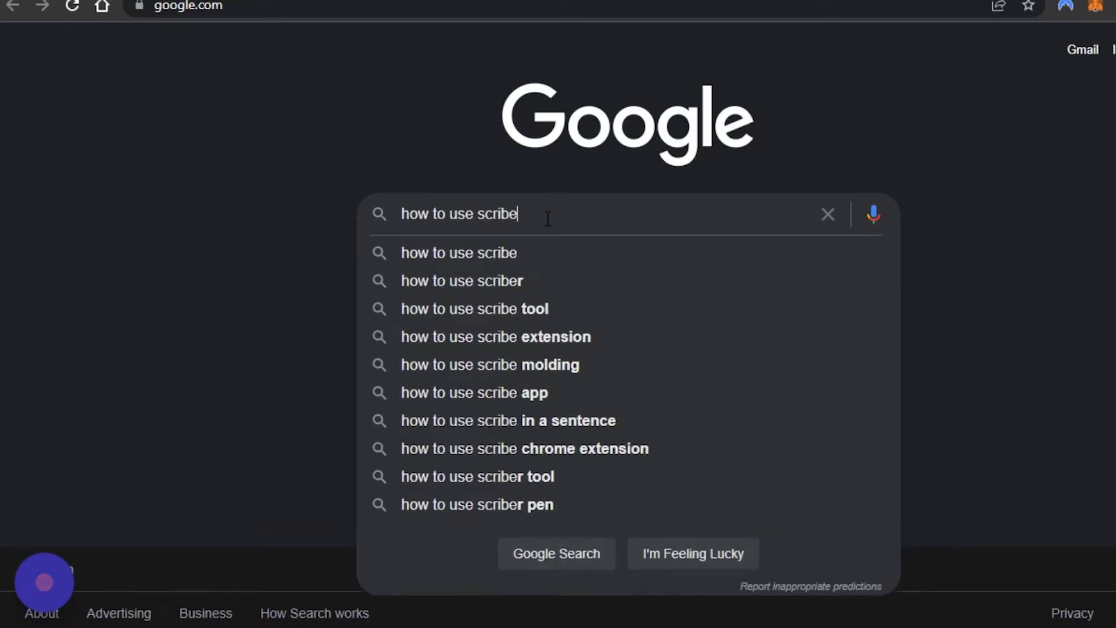
pyautogui.press('Return')
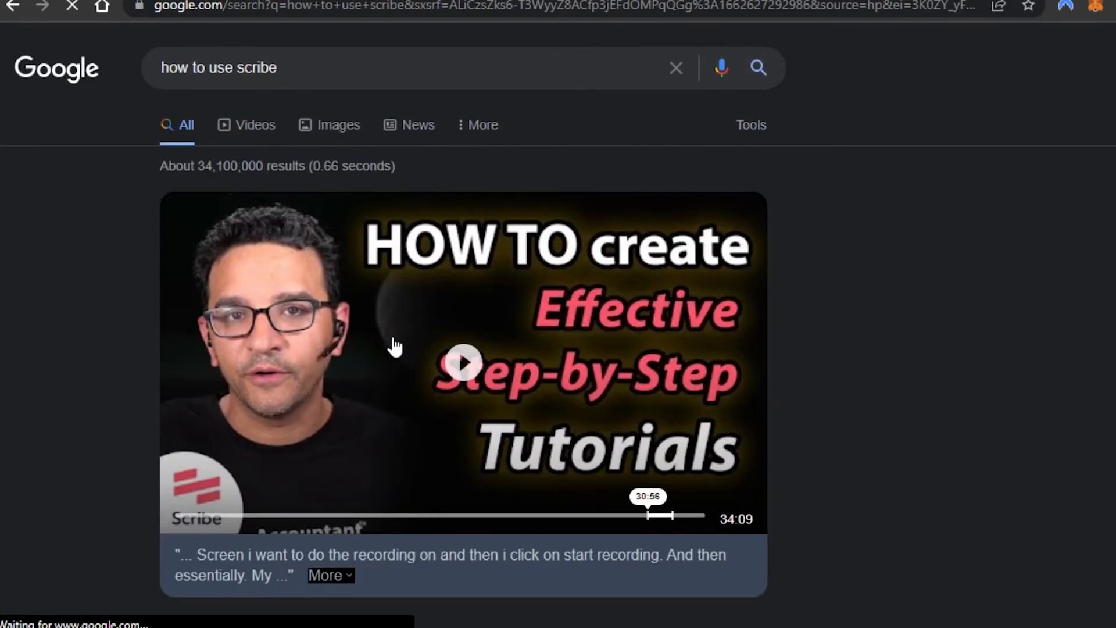
# - Scroll the search results and open the scribehow.com result
pyautogui.scroll(-20, 439, 321)
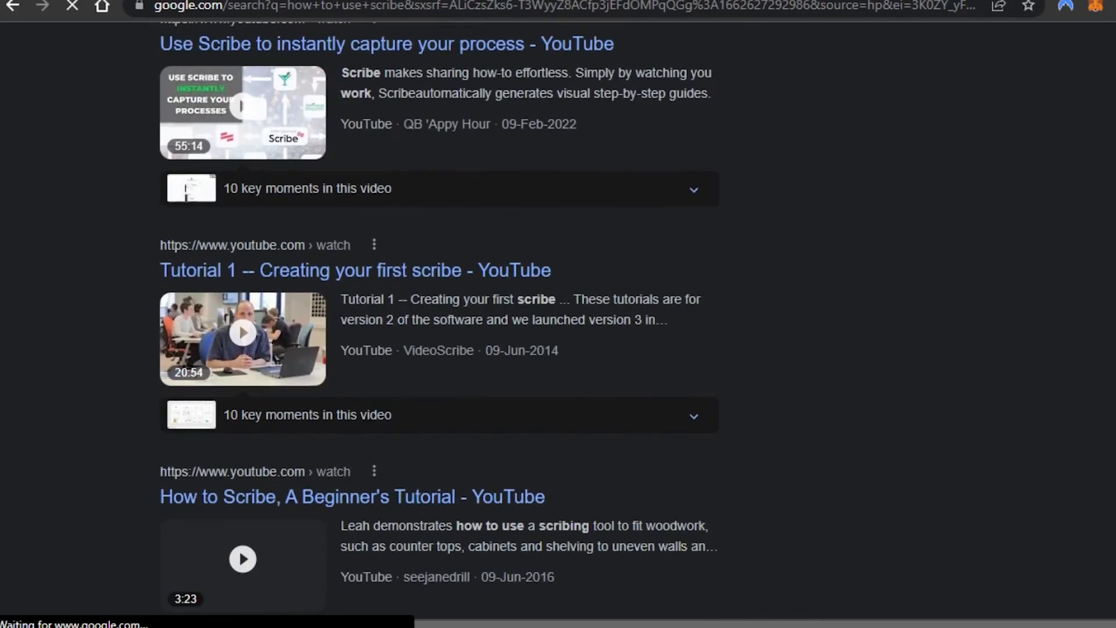
pyautogui.scroll(-10, 440, 321)
pyautogui.scroll(20, 439, 321)
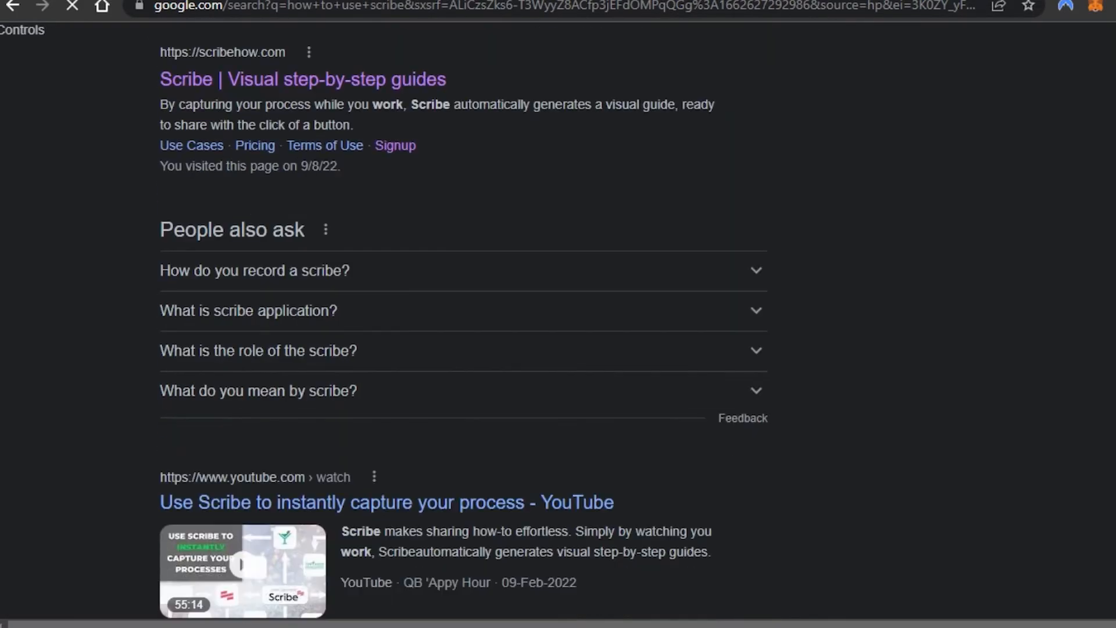
pyautogui.click(262, 78)
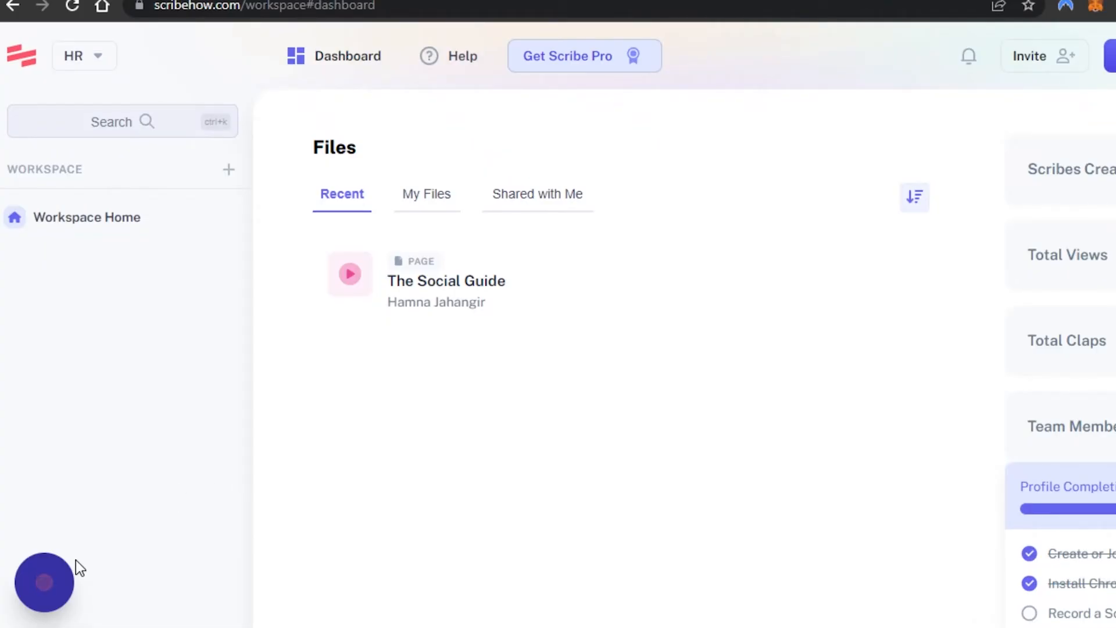
# - Pause the capture and complete the recording from the Scribe recorder widget
pyautogui.click(45, 591)
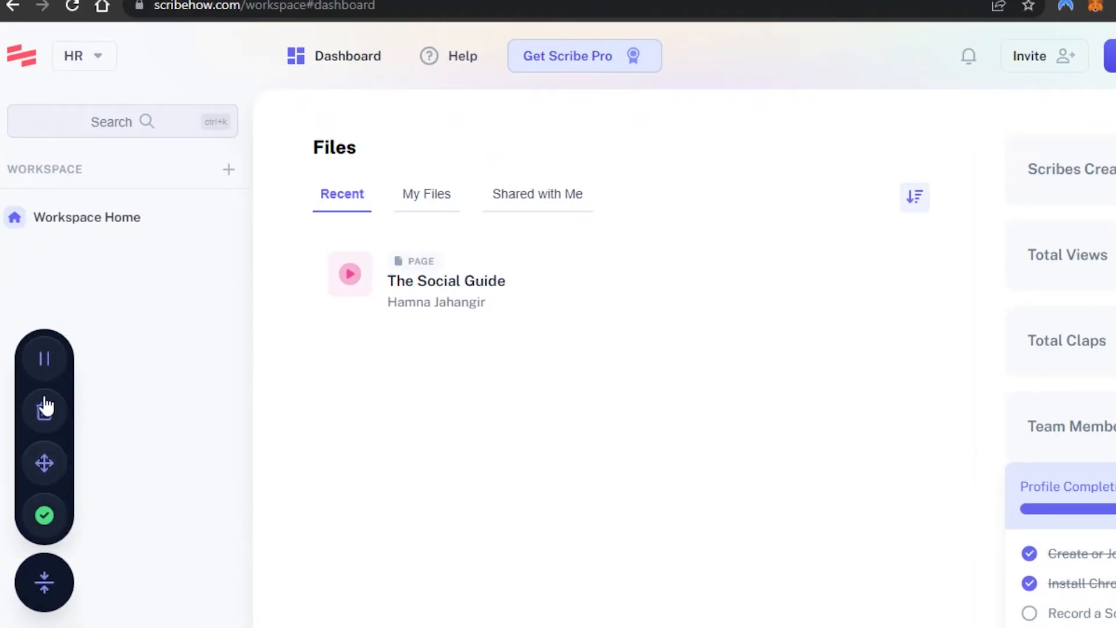
pyautogui.click(44, 359)
pyautogui.click(44, 515)
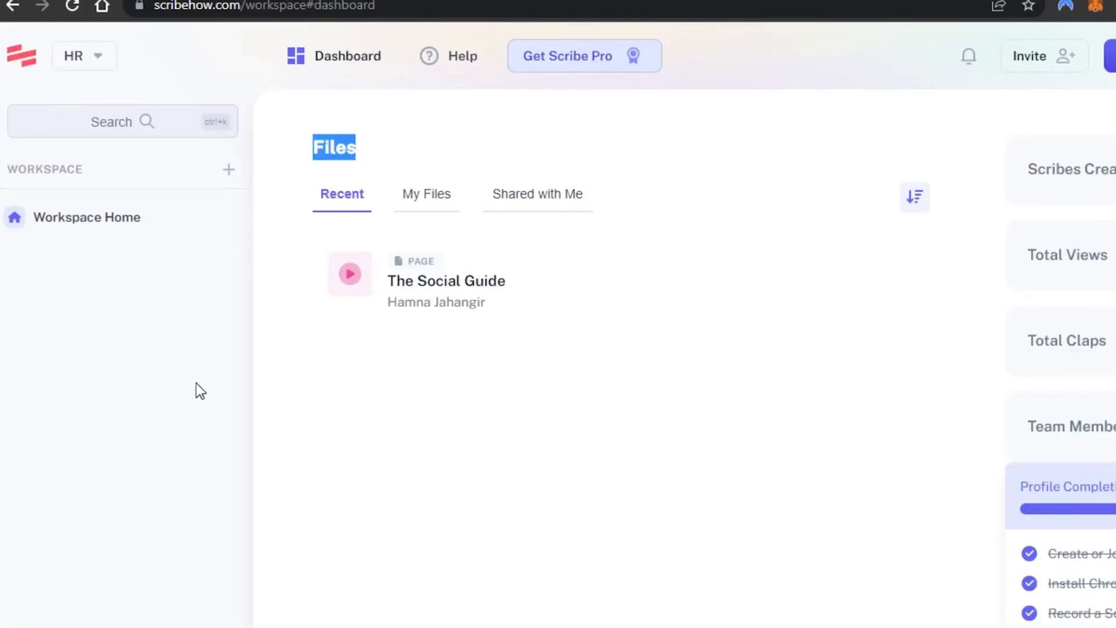
# - Open the generated Google Workflow Scribe and rewrite step 2's description as "search for scribehow.com"
pyautogui.click(247, 55)
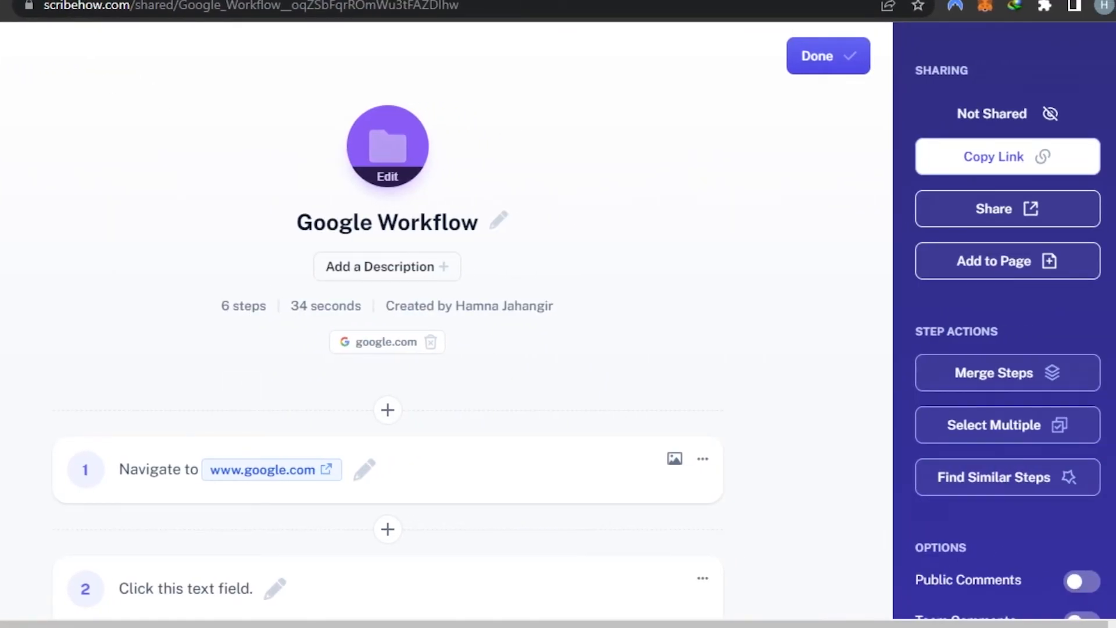
pyautogui.scroll(-8, 346, 505)
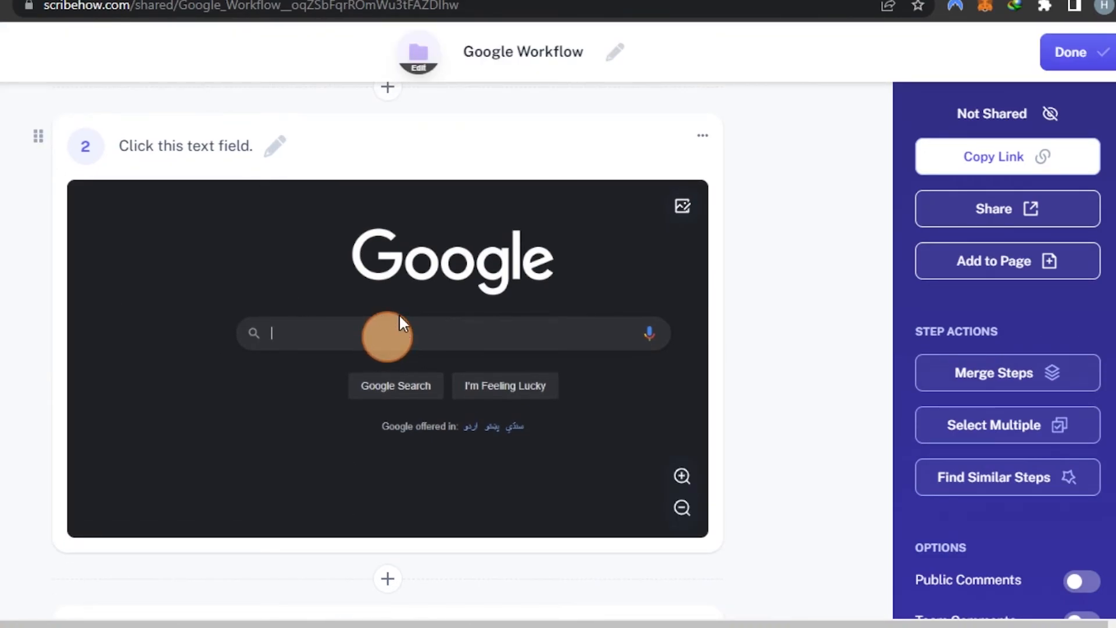
pyautogui.scroll(8, 517, 251)
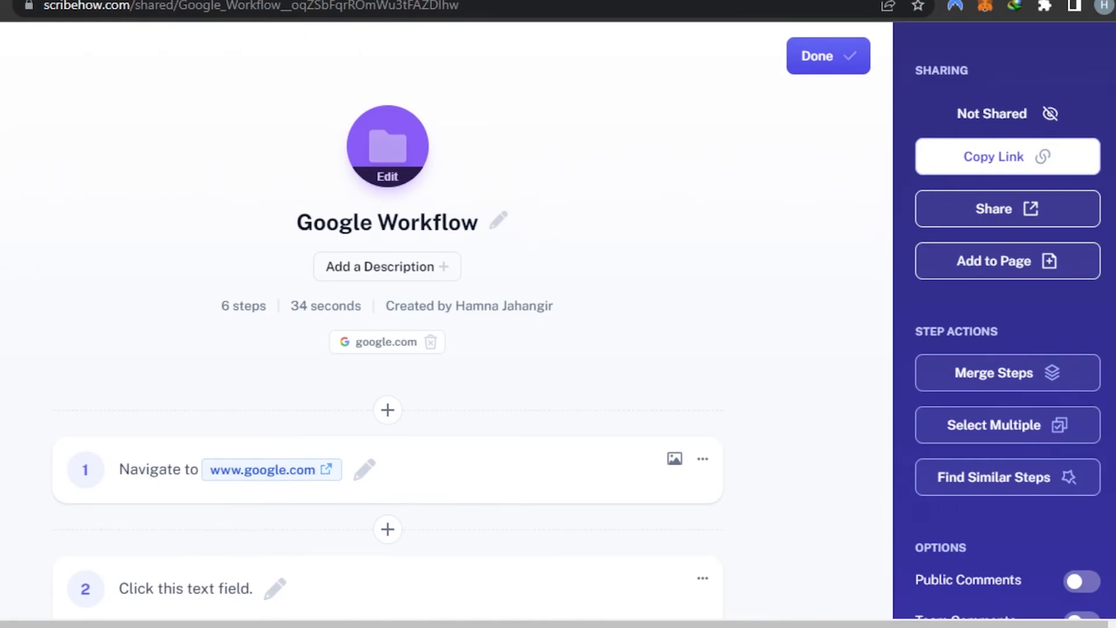
pyautogui.scroll(-8, 263, 207)
pyautogui.scroll(2, 264, 207)
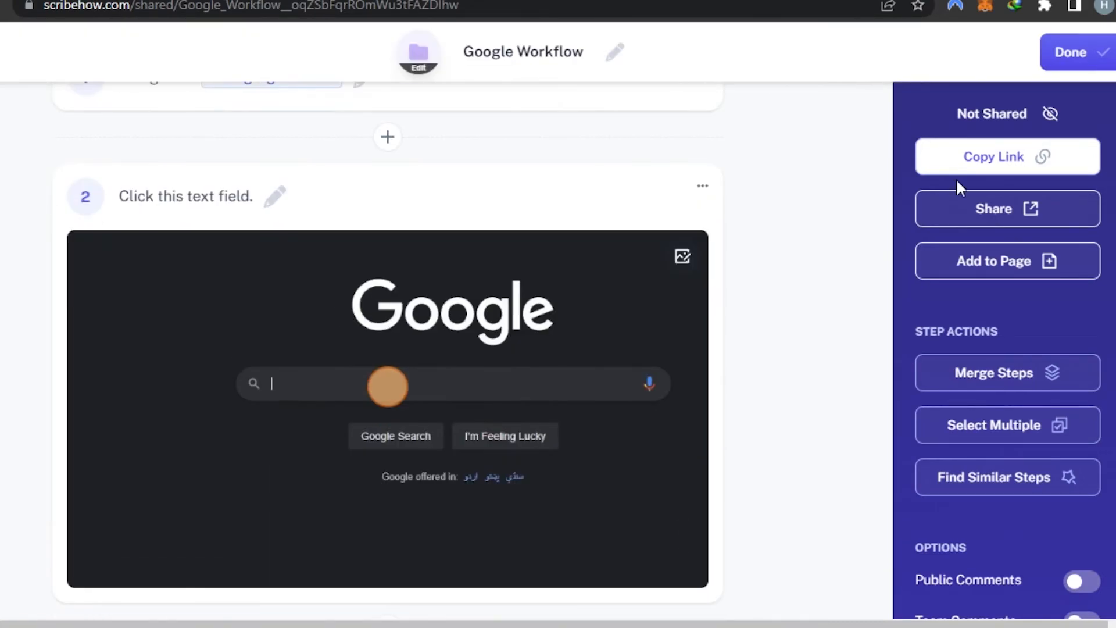
pyautogui.click(285, 201)
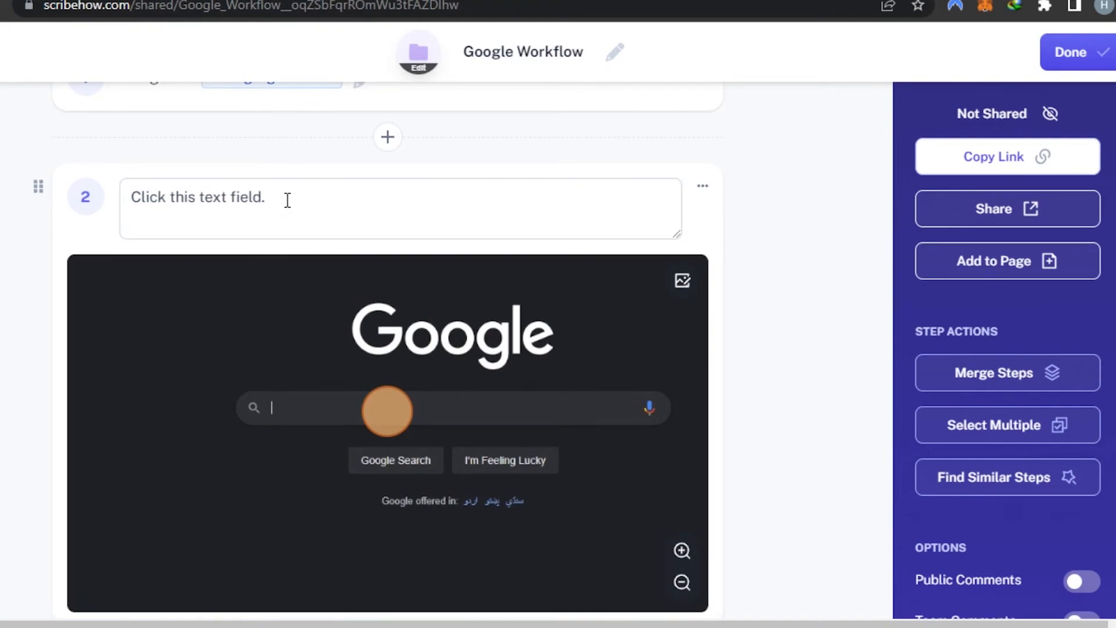
pyautogui.hotkey('ctrl', 'a')
pyautogui.write('search for scribehow')
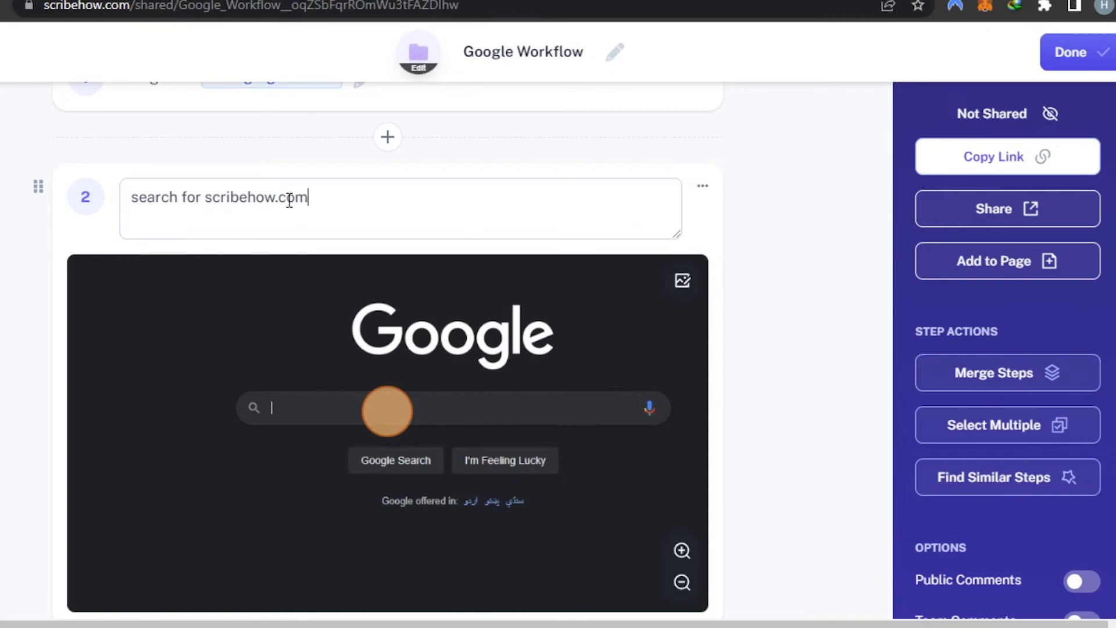
pyautogui.press('Return')
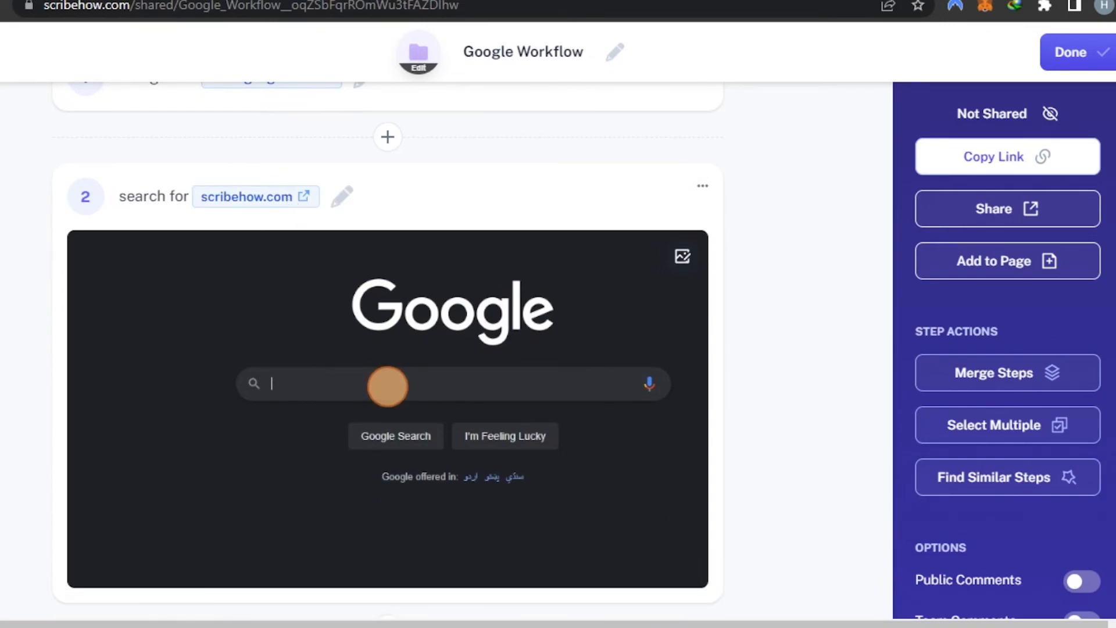
# - Replace step 3's description with "sign up for scribe"
pyautogui.scroll(-7, 336, 264)
pyautogui.click(387, 240)
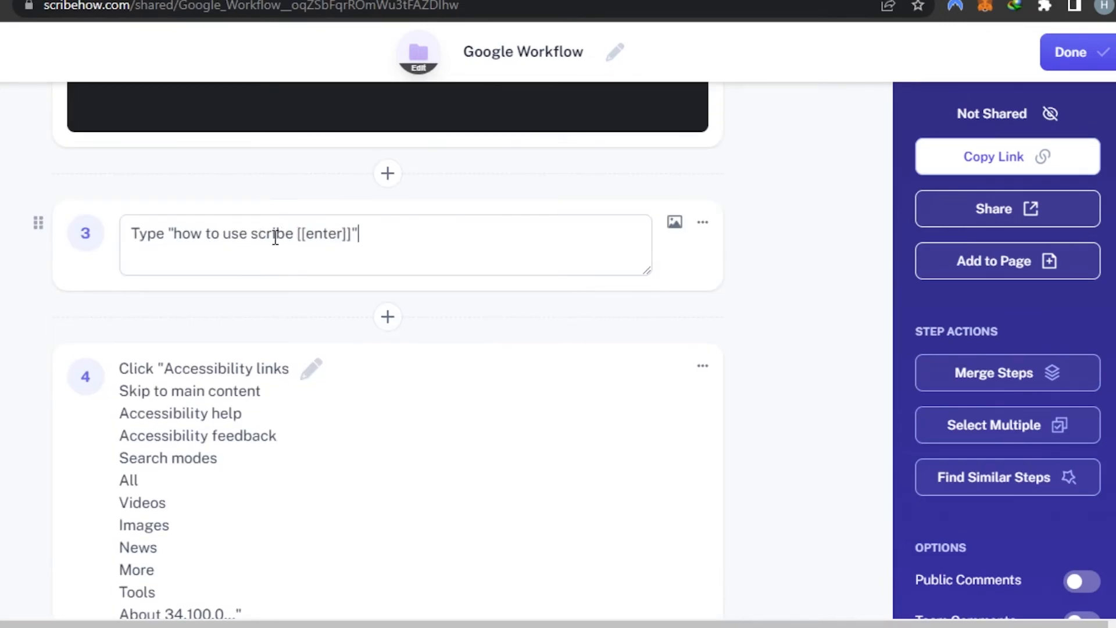
pyautogui.press('BackSpace')
pyautogui.press('BackSpace')
pyautogui.press('BackSpace')
pyautogui.press('BackSpace')
pyautogui.press('BackSpace')
pyautogui.press('BackSpace')
pyautogui.press('BackSpace')
pyautogui.press('BackSpace')
pyautogui.press('BackSpace')
pyautogui.press('BackSpace')
pyautogui.press('BackSpace')
pyautogui.press('BackSpace')
pyautogui.press('BackSpace')
pyautogui.press('BackSpace')
pyautogui.press('BackSpace')
pyautogui.press('BackSpace')
pyautogui.press('BackSpace')
pyautogui.press('BackSpace')
pyautogui.press('BackSpace')
pyautogui.press('BackSpace')
pyautogui.write('sign up for scribe')
pyautogui.press('Return')
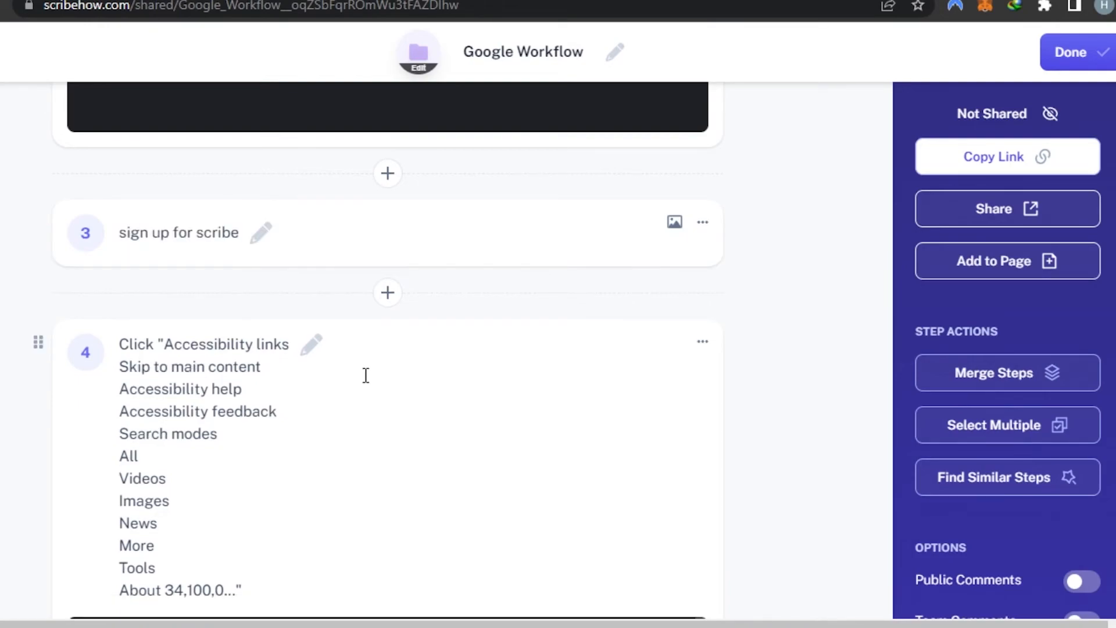
# - Scroll through the recorded steps and inspect step 5's description in the editor
pyautogui.scroll(8, 388, 349)
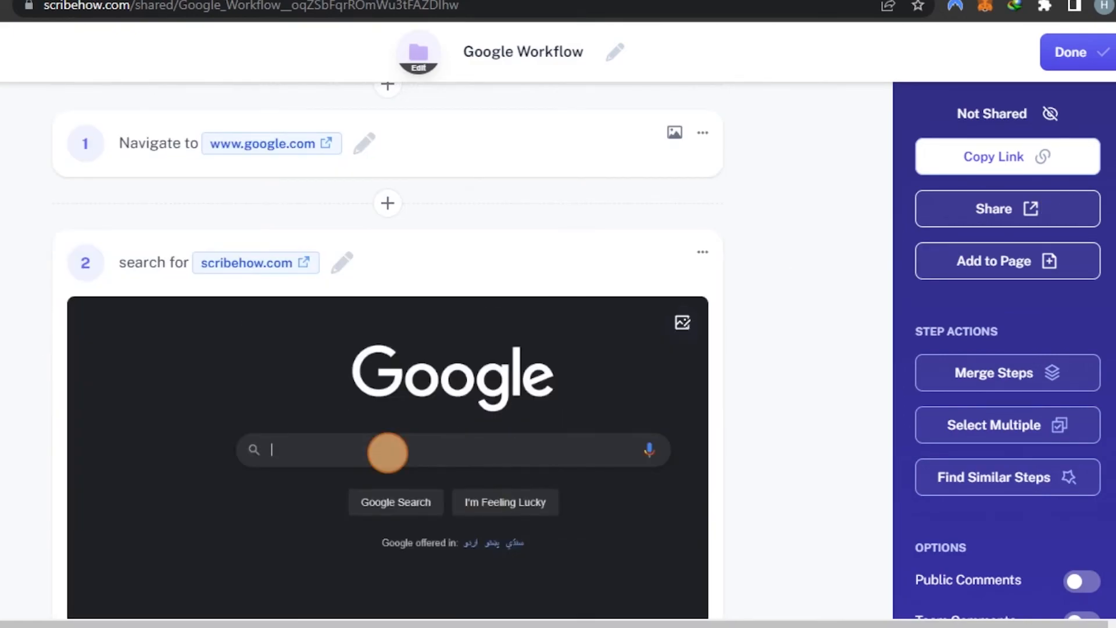
pyautogui.scroll(-15, 388, 349)
pyautogui.scroll(2, 388, 349)
pyautogui.scroll(-6, 388, 349)
pyautogui.scroll(-7, 388, 349)
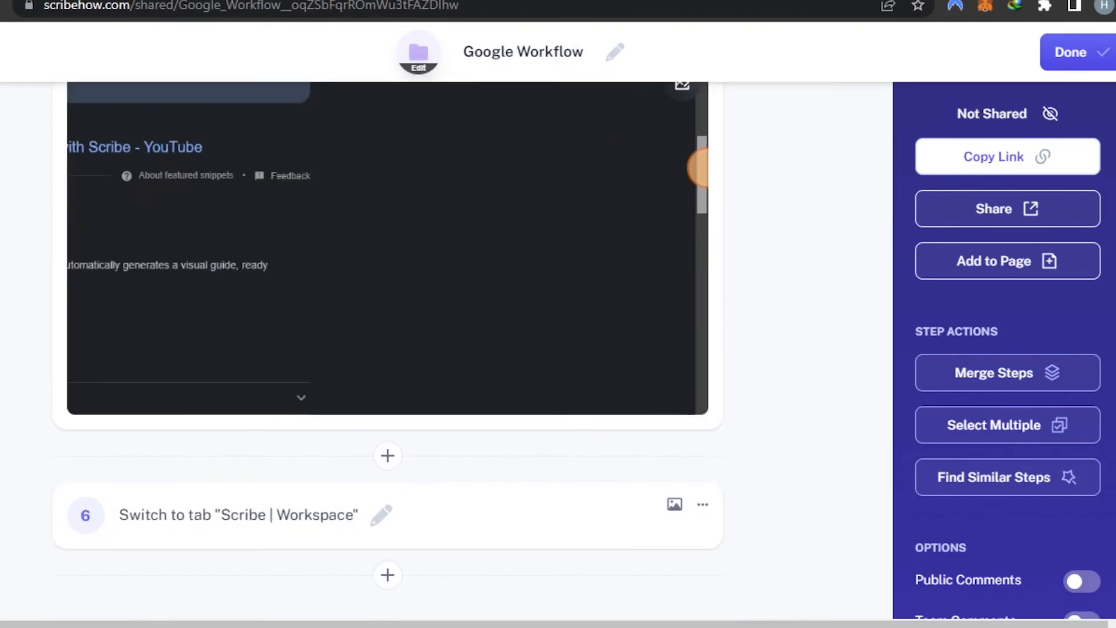
pyautogui.scroll(10, 105, 421)
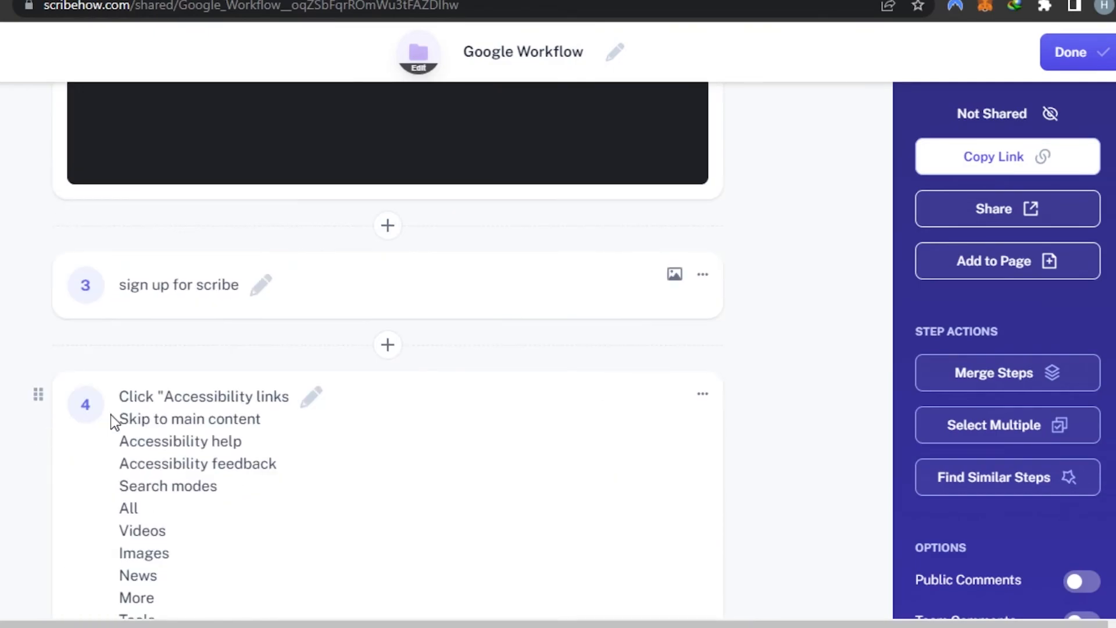
pyautogui.scroll(-15, 388, 349)
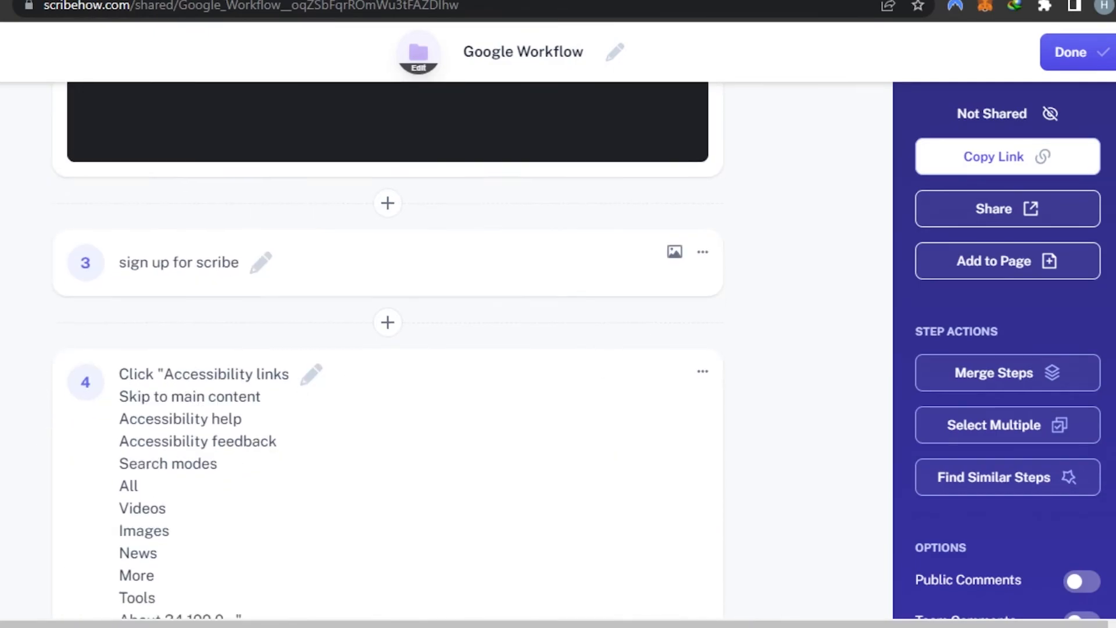
pyautogui.scroll(3, 388, 349)
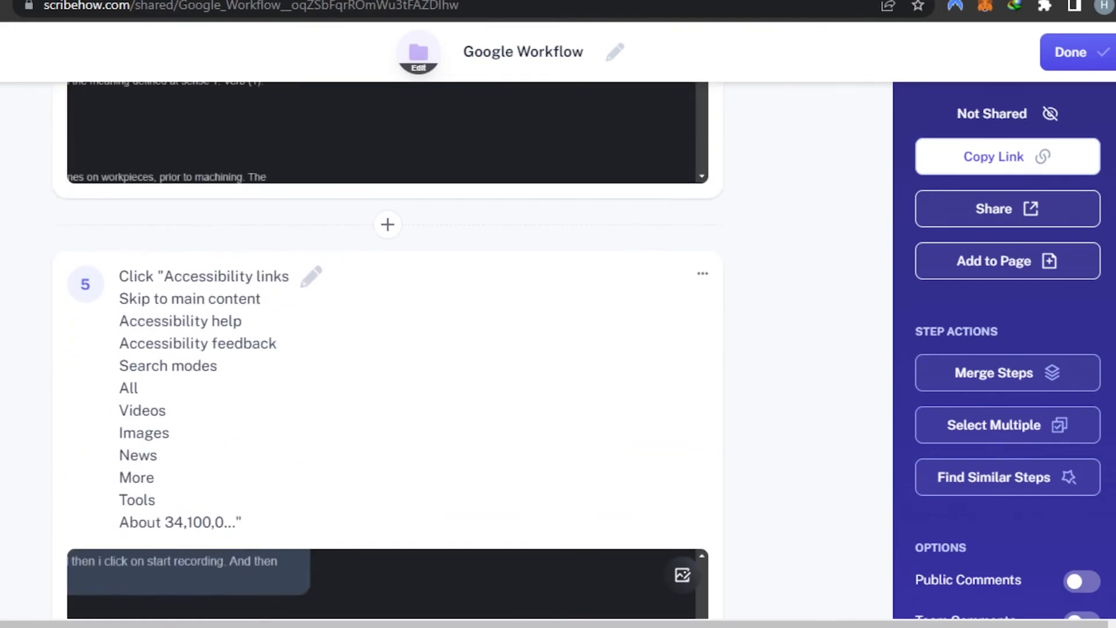
pyautogui.click(314, 285)
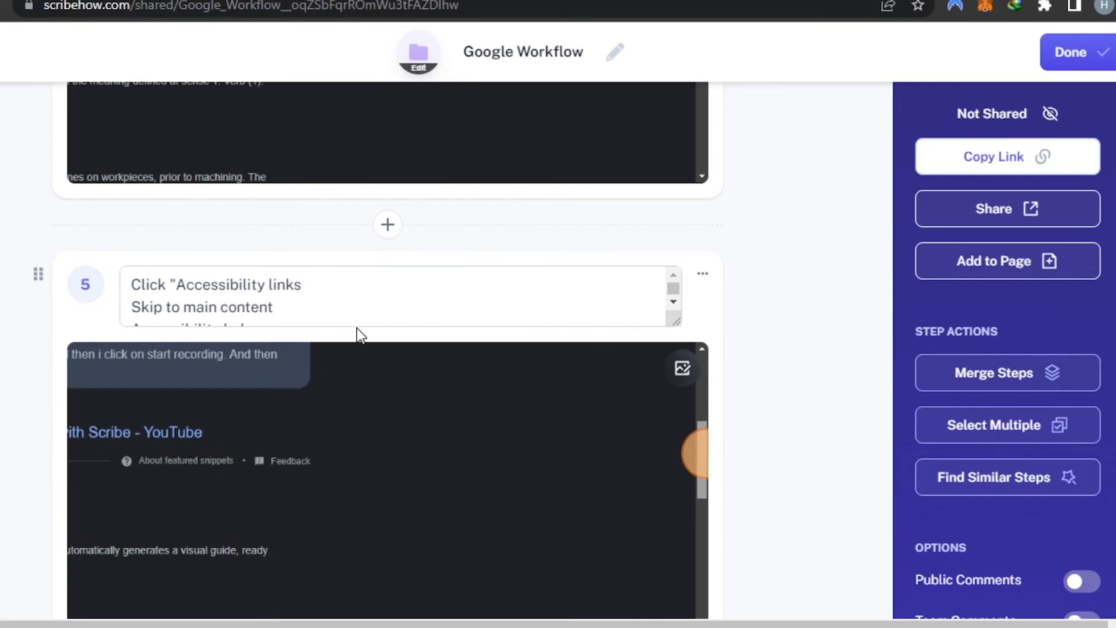
pyautogui.scroll(-5, 330, 318)
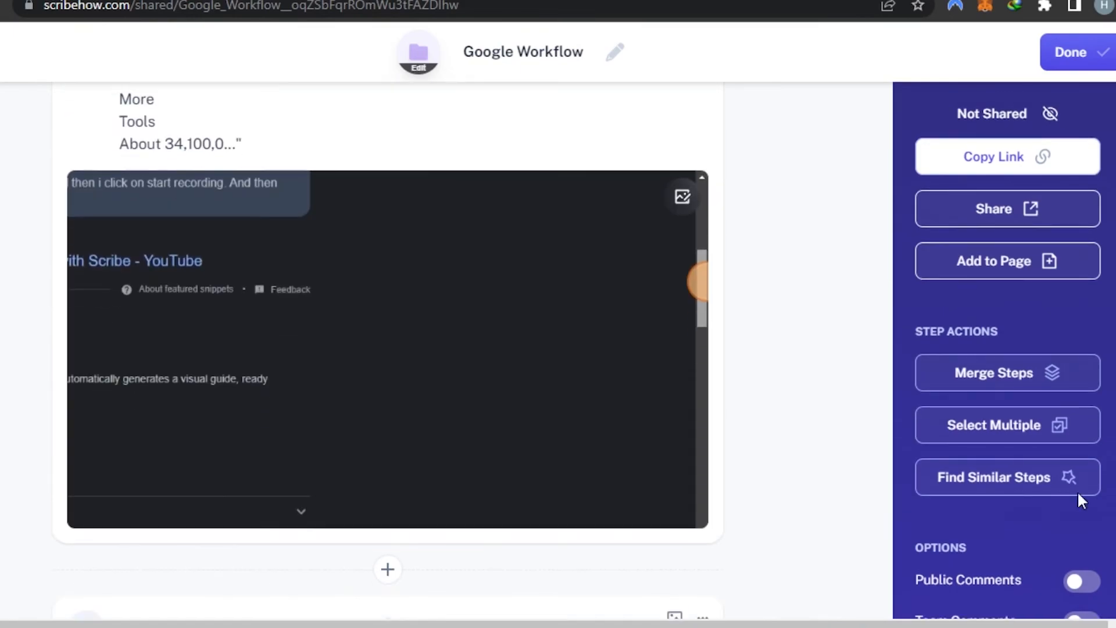
pyautogui.scroll(-5, 388, 349)
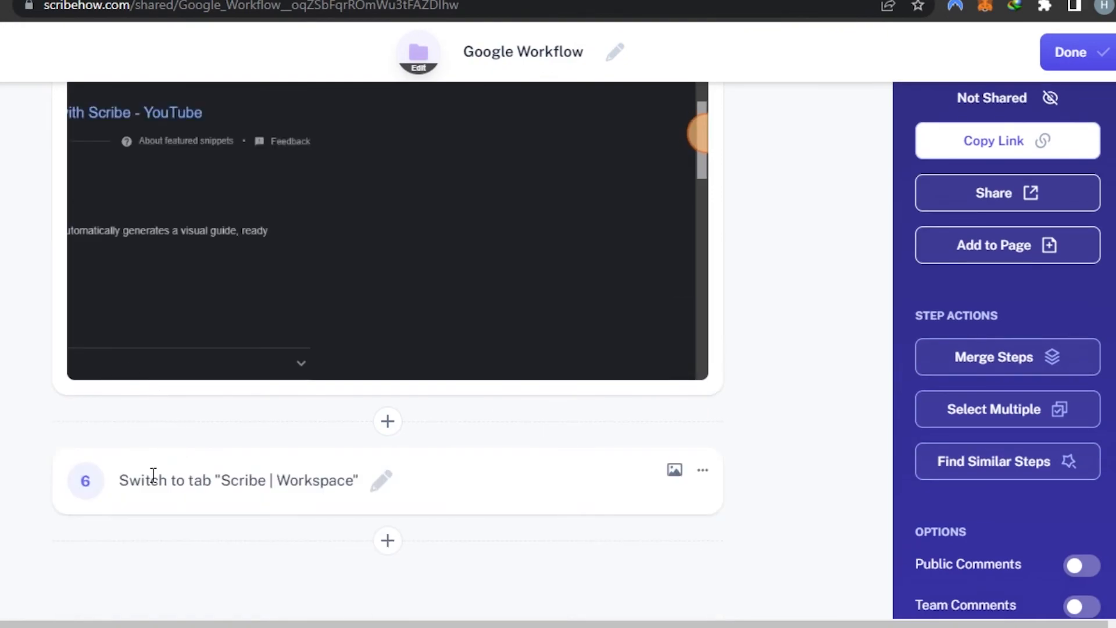
# - Change step 6's description so it reads "open tab "Scribe | Workspace""
pyautogui.click(381, 485)
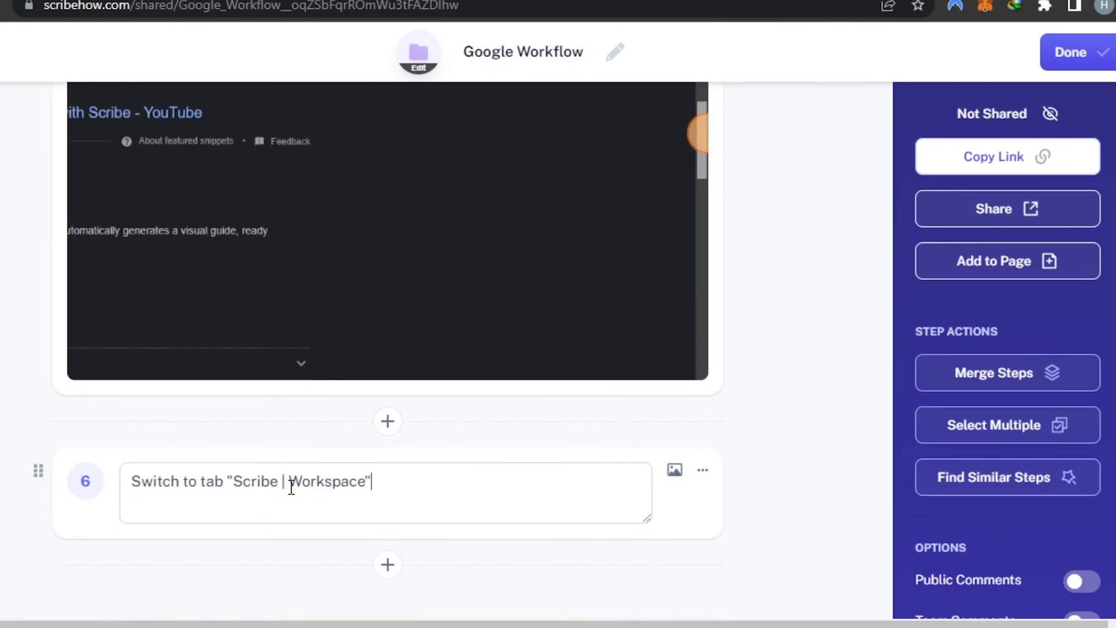
pyautogui.click(184, 483)
pyautogui.press('BackSpace')
pyautogui.press('BackSpace')
pyautogui.press('BackSpace')
pyautogui.press('BackSpace')
pyautogui.press('BackSpace')
pyautogui.press('BackSpace')
pyautogui.press('BackSpace')
pyautogui.press('BackSpace')
pyautogui.press('BackSpace')
pyautogui.press('BackSpace')
pyautogui.write('open')
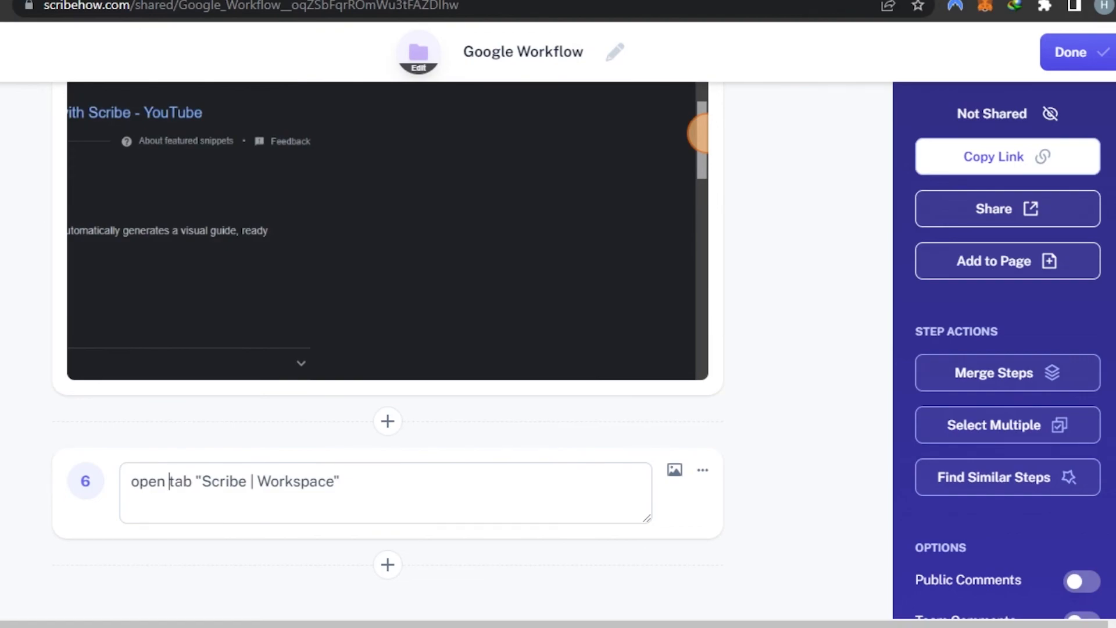
# - Scroll through the edited steps of the Google Workflow Scribe
pyautogui.scroll(15, 387, 350)
pyautogui.scroll(-6, 388, 351)
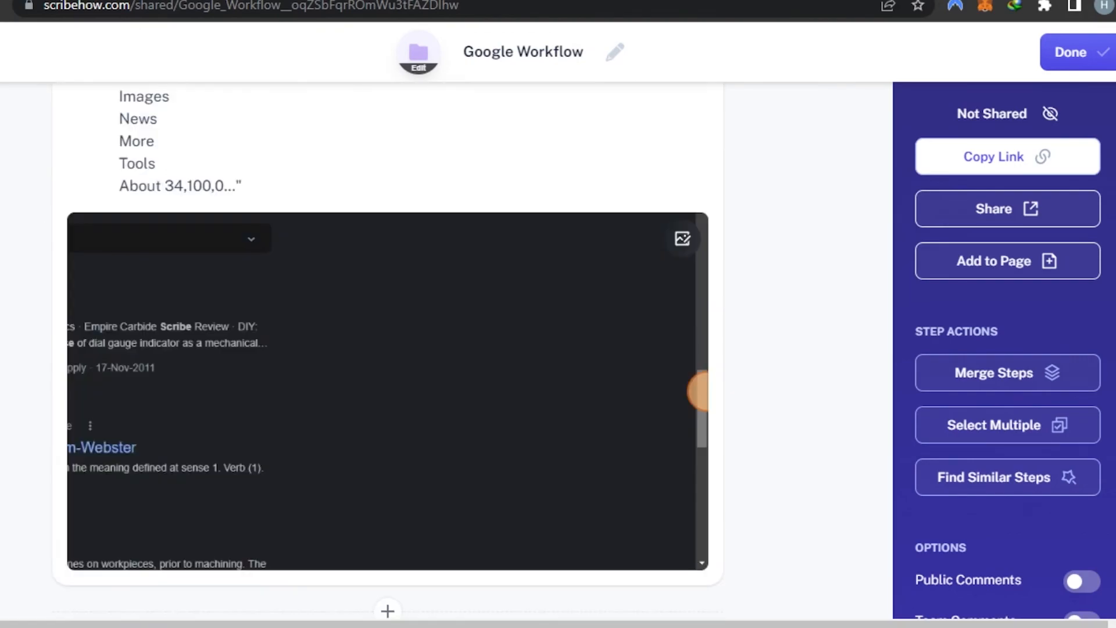
pyautogui.scroll(10, 388, 351)
pyautogui.scroll(-10, 388, 350)
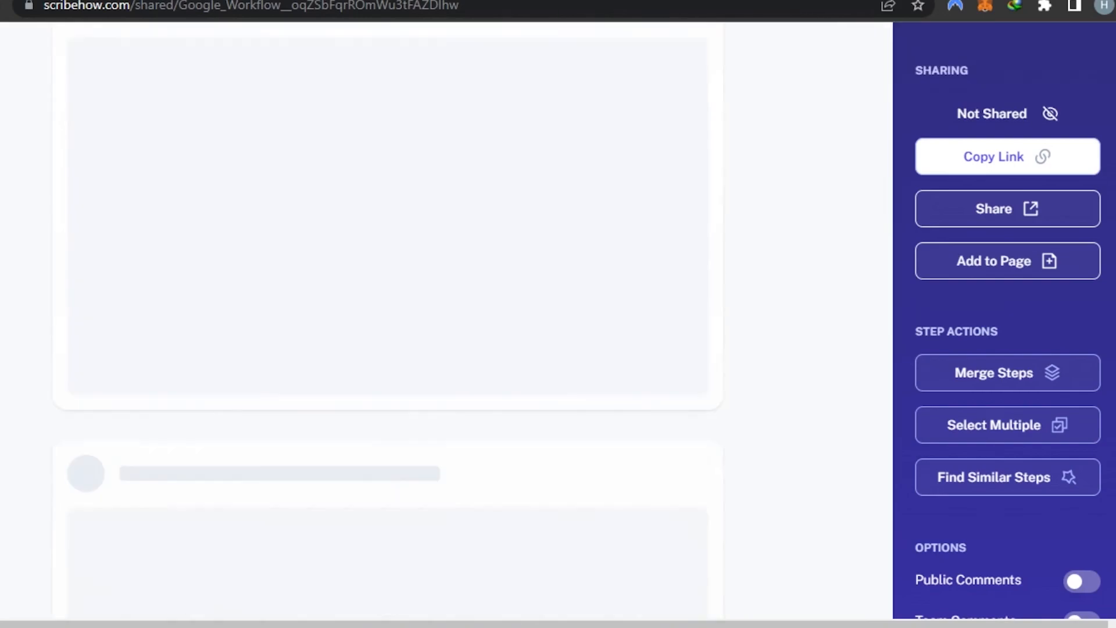
pyautogui.scroll(10, 388, 351)
pyautogui.scroll(-7, 387, 351)
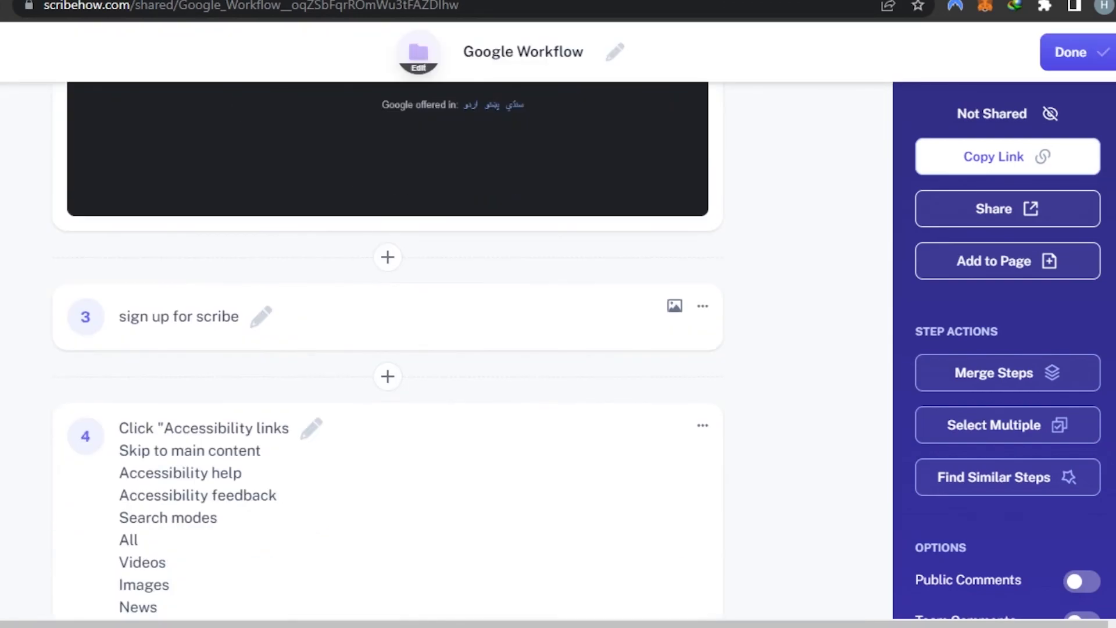
pyautogui.scroll(10, 865, 162)
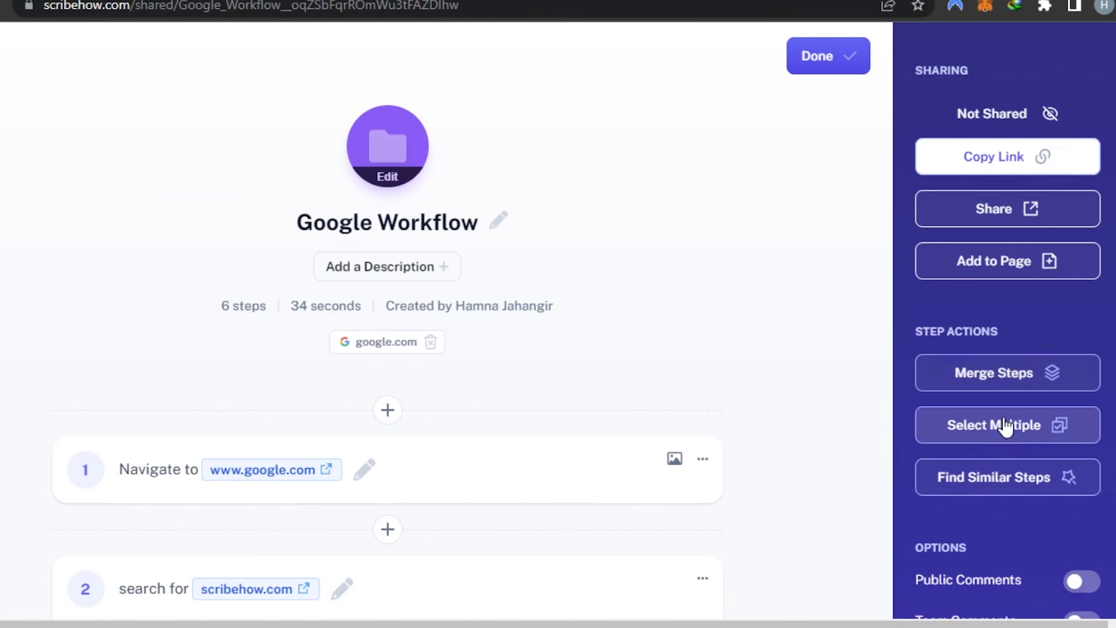
pyautogui.scroll(-5, 462, 320)
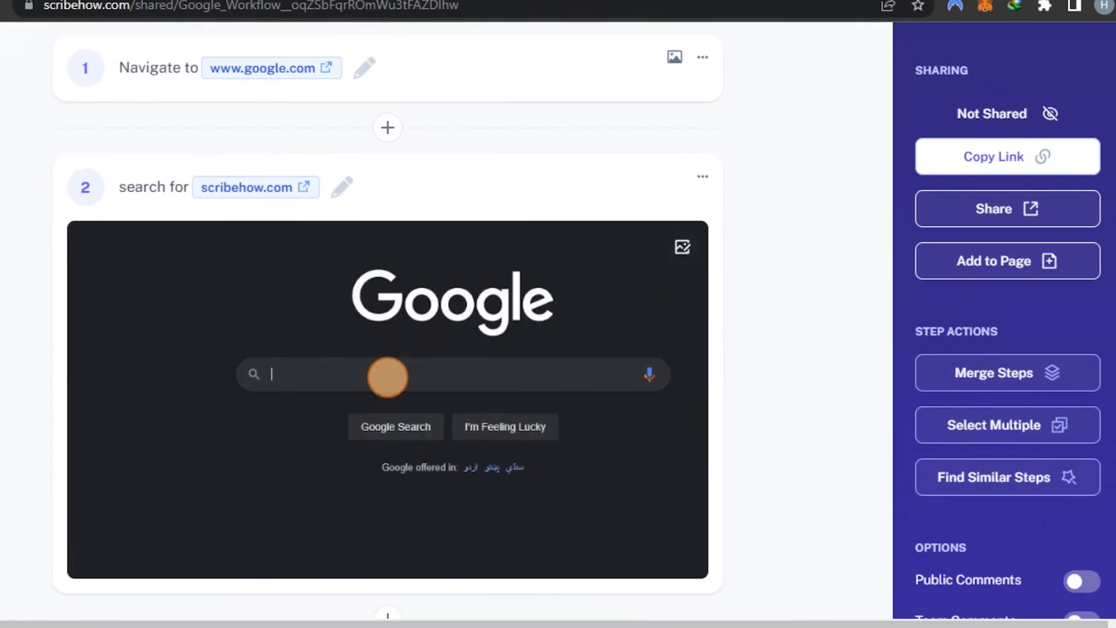
# - Finish editing the Google Workflow Scribe
pyautogui.hotkey('ctrl', 'a')
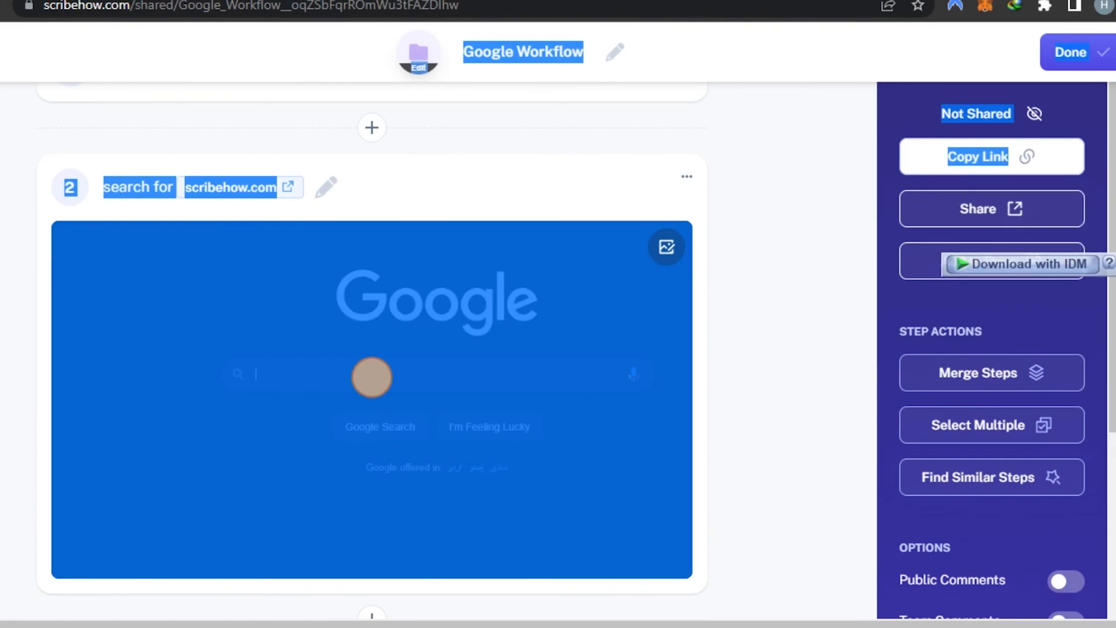
pyautogui.scroll(-3, 992, 349)
pyautogui.click(781, 345)
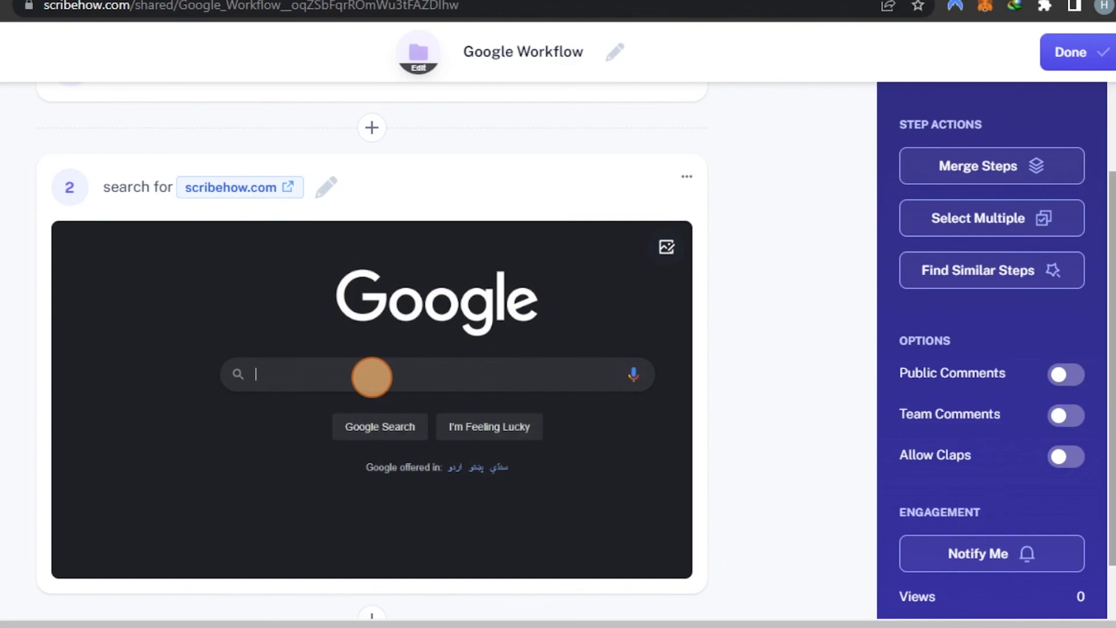
pyautogui.scroll(-1, 992, 349)
pyautogui.scroll(4, 992, 349)
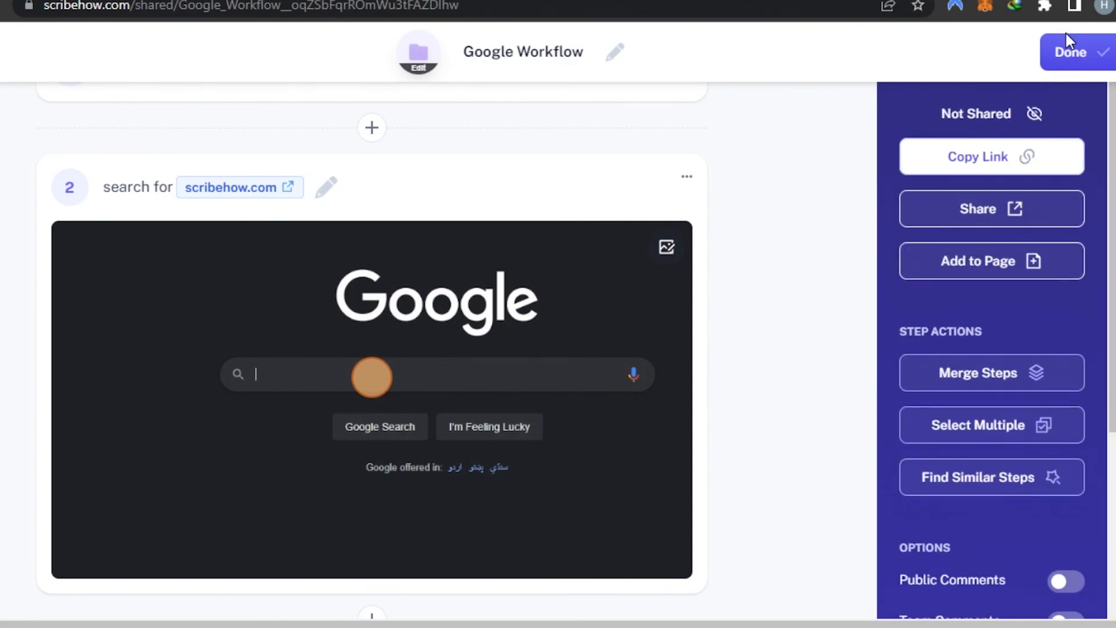
pyautogui.click(1071, 51)
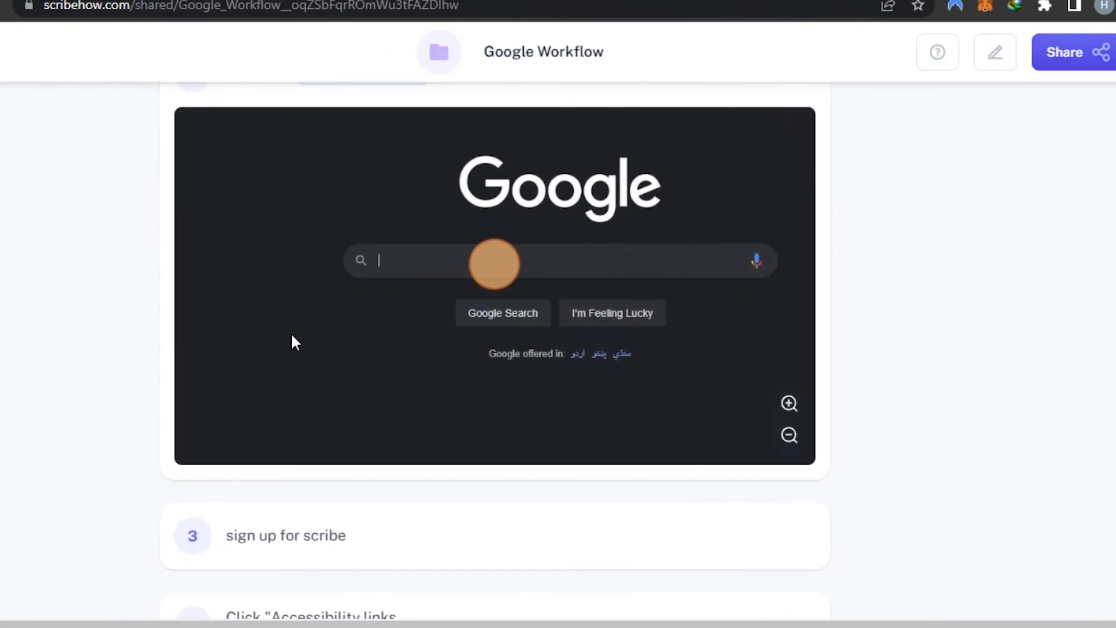
# - Review the finished Google Workflow Scribe and go back to the workspace
pyautogui.scroll(4, 1104, 220)
pyautogui.scroll(-12, 1105, 220)
pyautogui.scroll(-2, 495, 350)
pyautogui.scroll(12, 495, 350)
pyautogui.scroll(-12, 496, 350)
pyautogui.scroll(-2, 588, 125)
pyautogui.scroll(15, 588, 124)
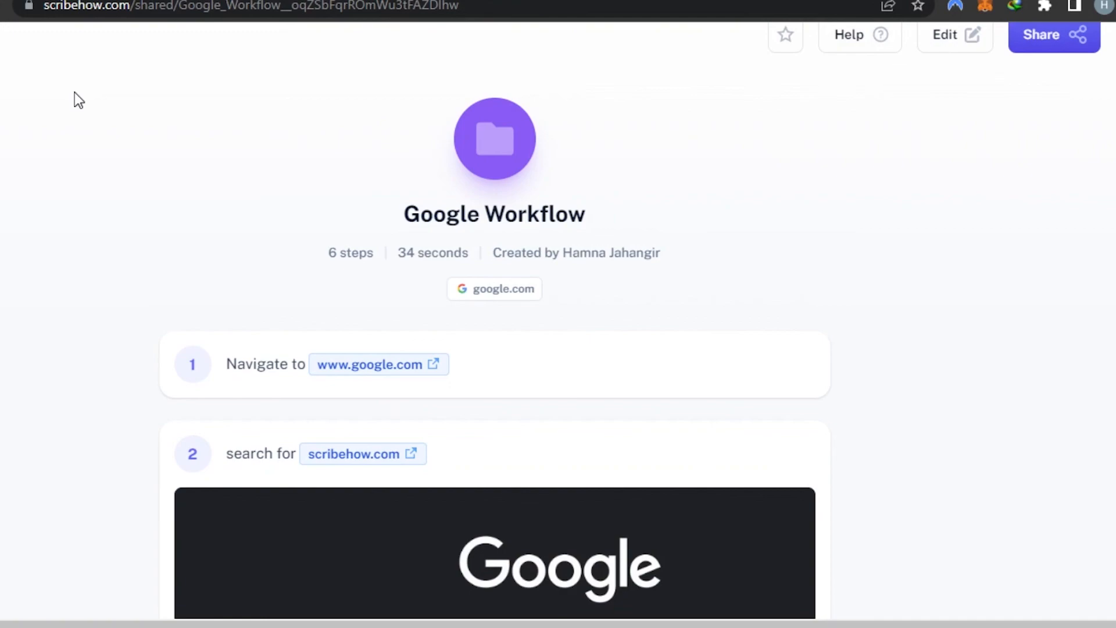
pyautogui.click(51, 81)
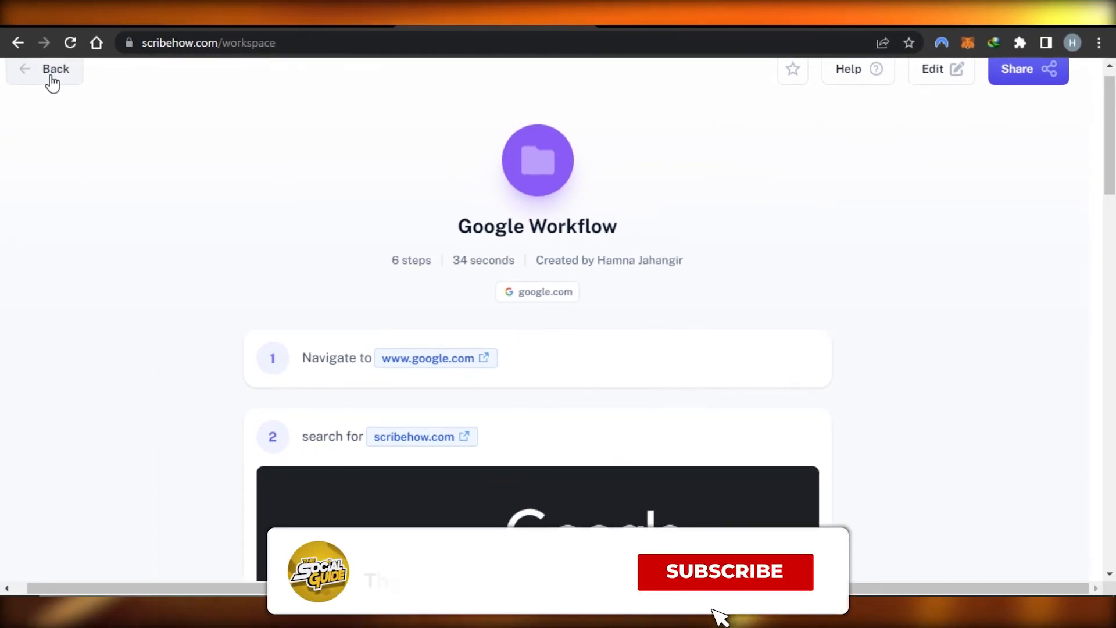